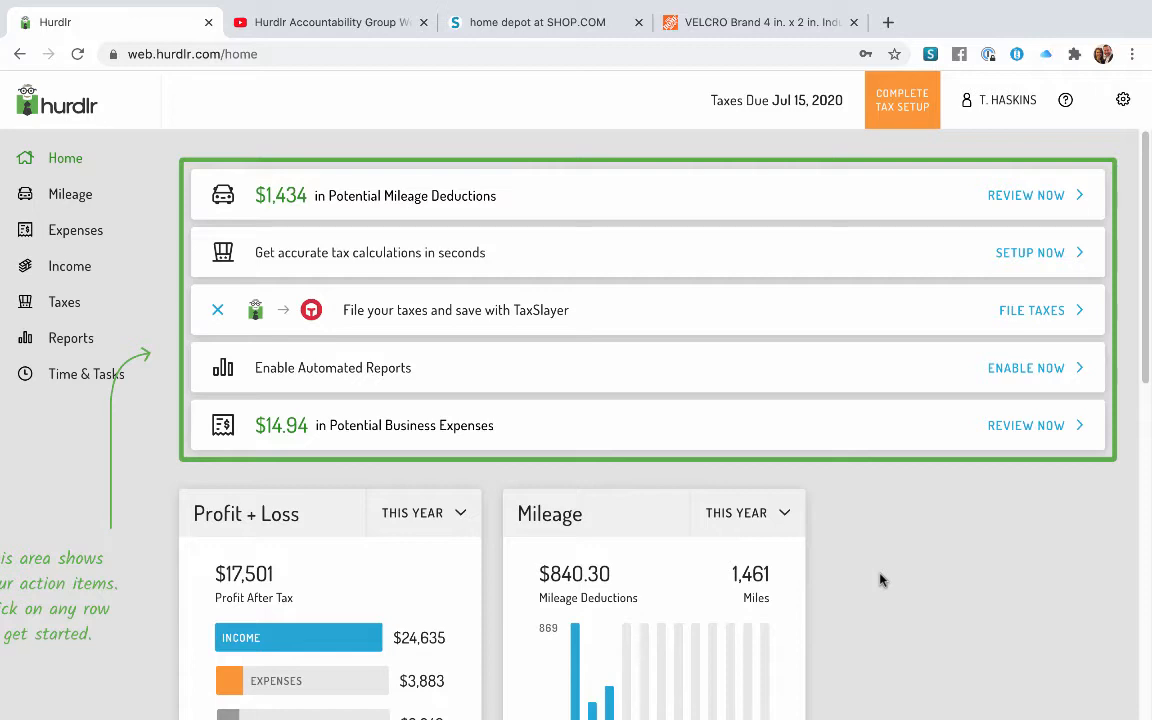
# Step: Look at the list of businesses in the settings and close it
pyautogui.click(1124, 103)
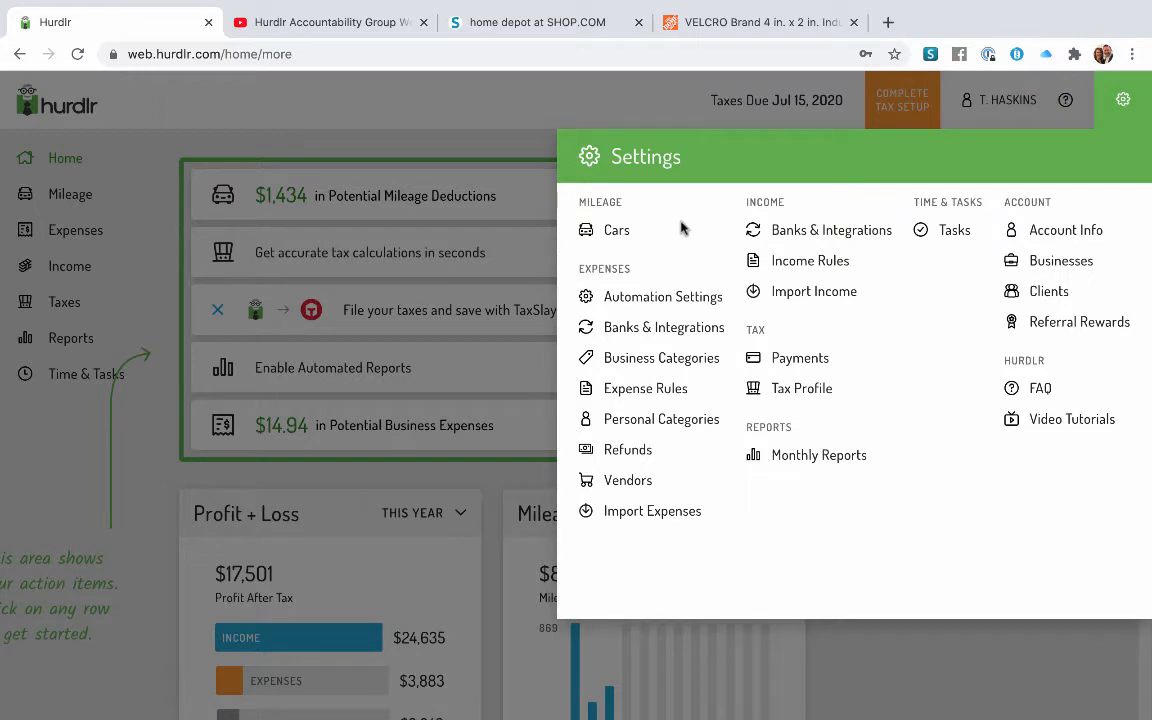
pyautogui.click(1053, 262)
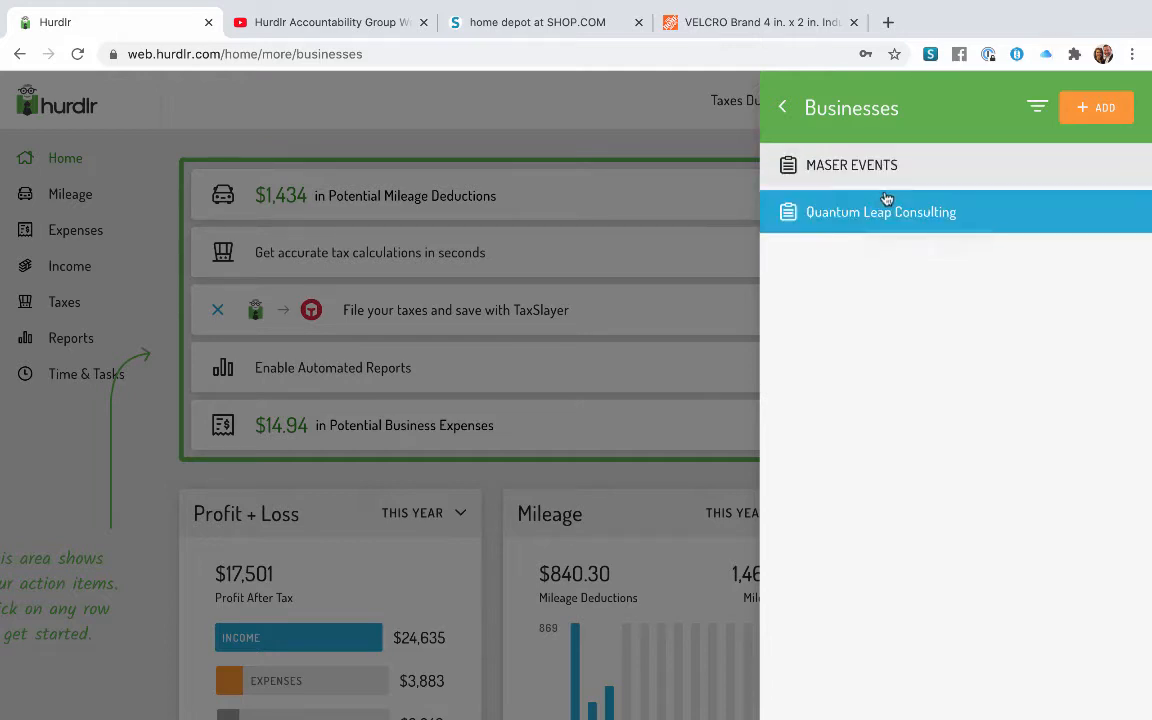
pyautogui.click(793, 109)
# Step: Open the income Banks & Integrations settings and look through the linked income and expense accounts
pyautogui.click(1123, 99)
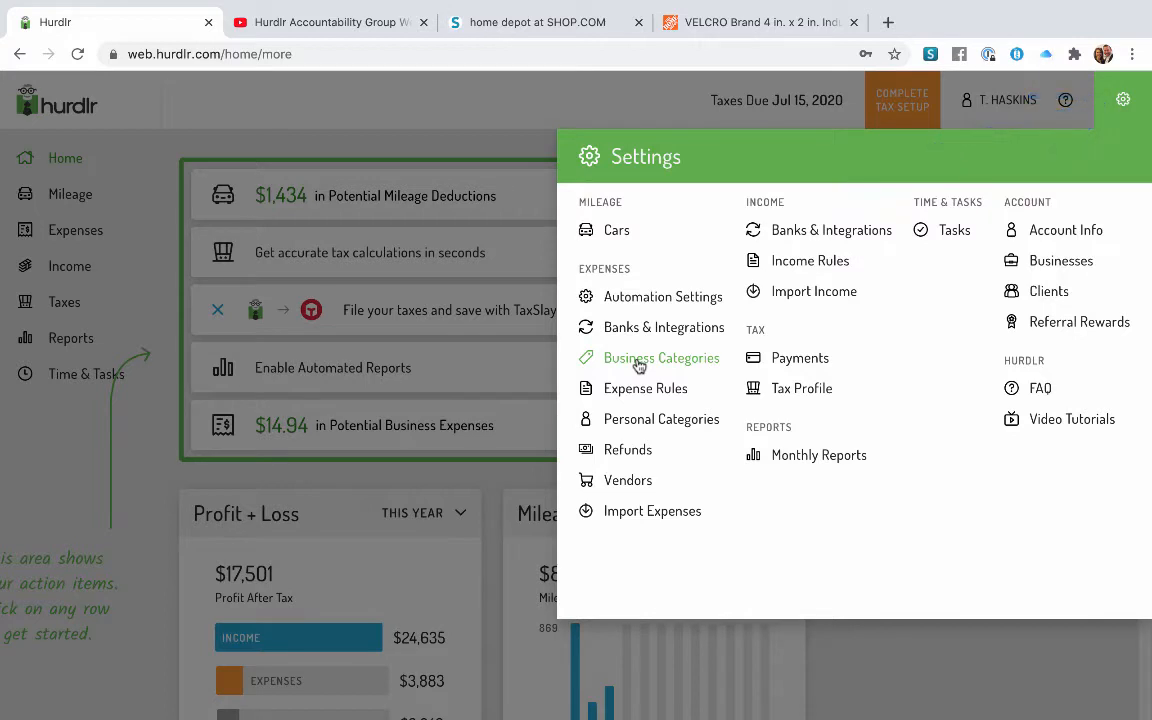
pyautogui.click(799, 232)
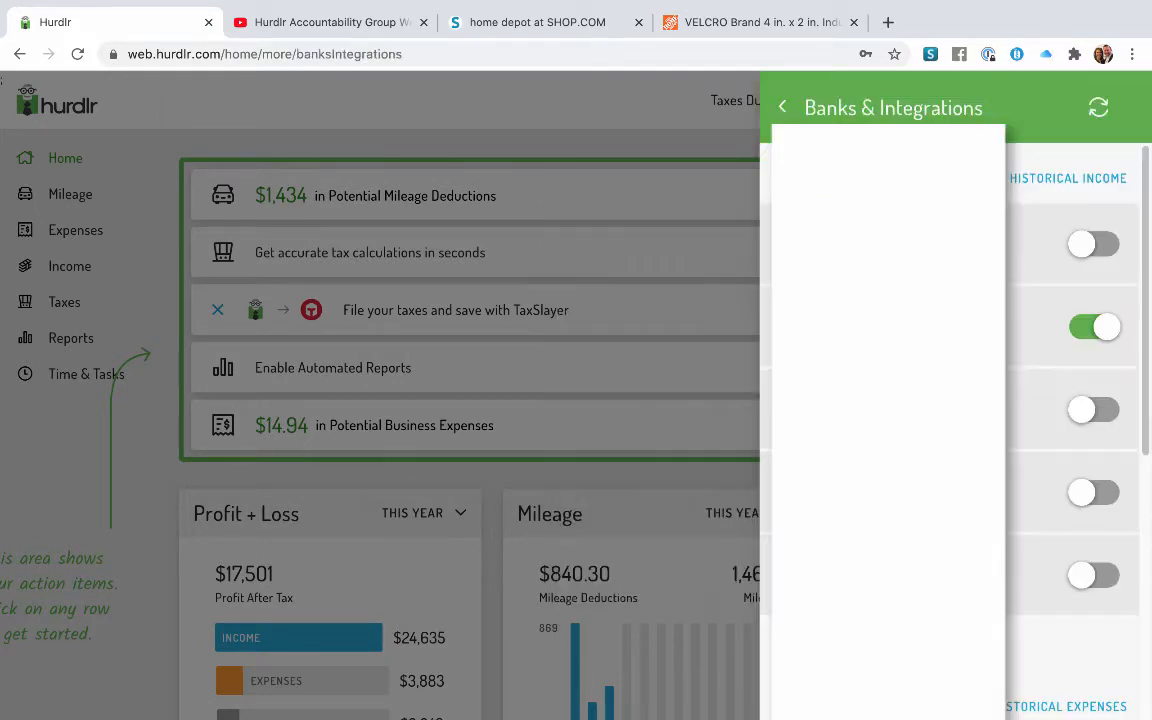
pyautogui.scroll(-5, 1070, 420)
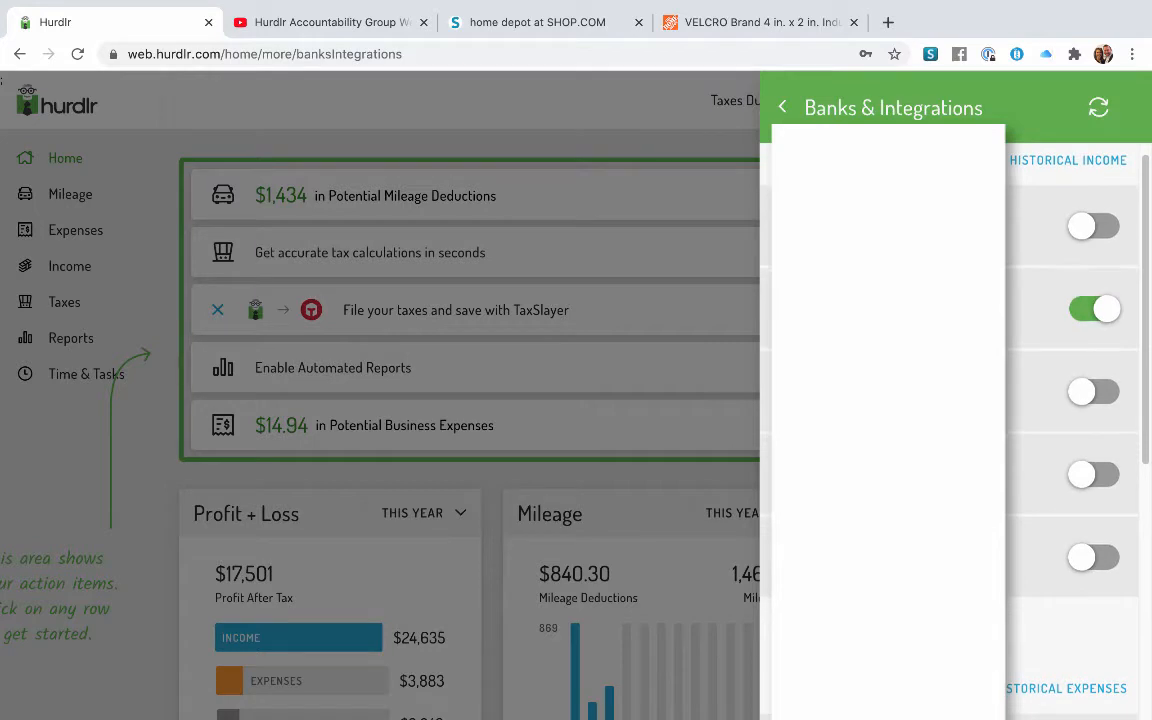
pyautogui.scroll(-5, 1070, 420)
pyautogui.scroll(10, 1070, 420)
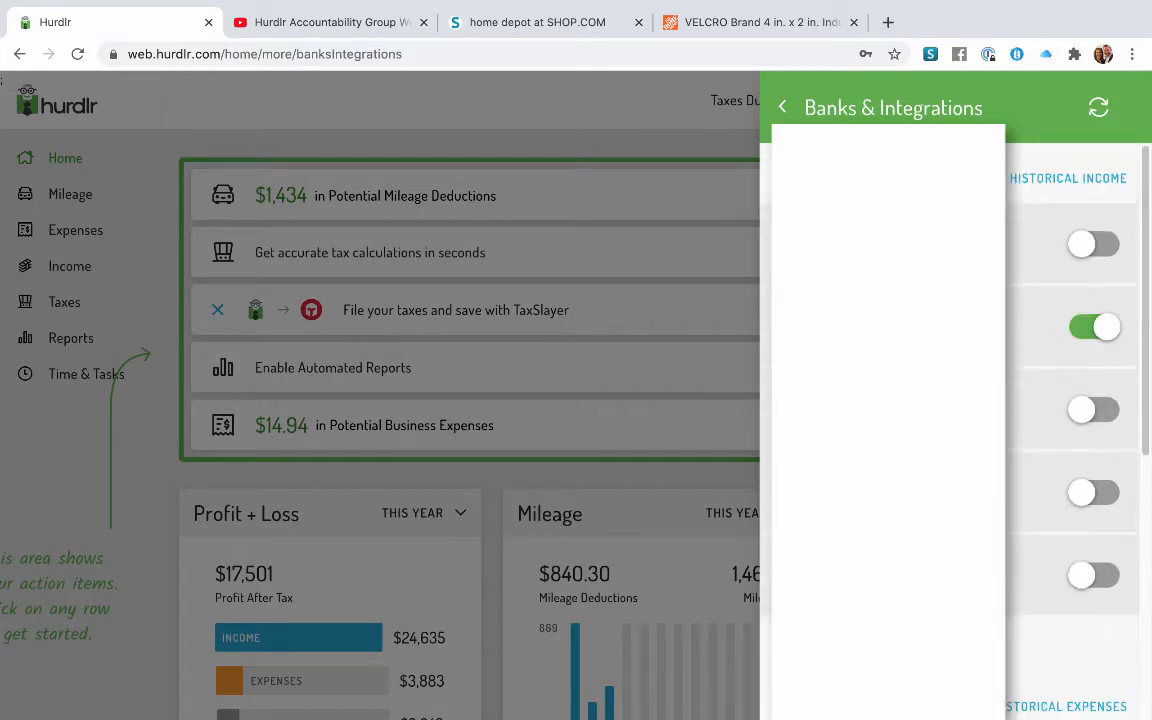
pyautogui.scroll(-5, 861, 378)
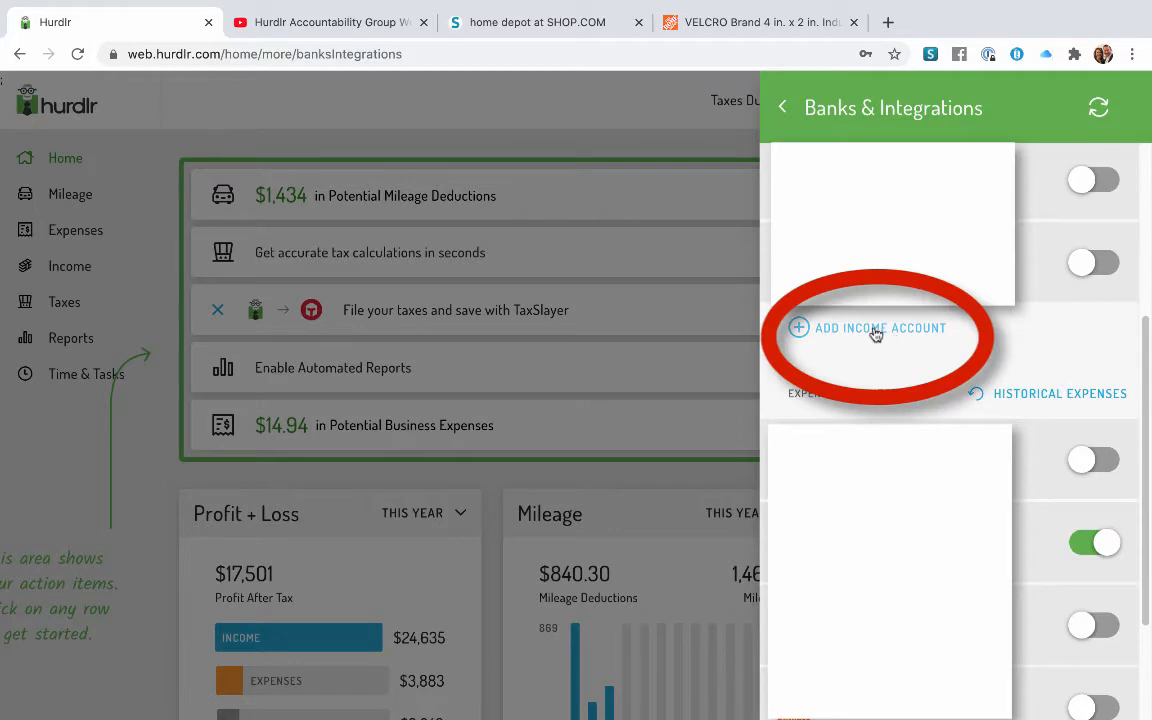
# Step: Look at the popular banks and integrations available for linking a new income account, and close the list
pyautogui.click(879, 333)
pyautogui.click(893, 314)
pyautogui.scroll(-1, 895, 314)
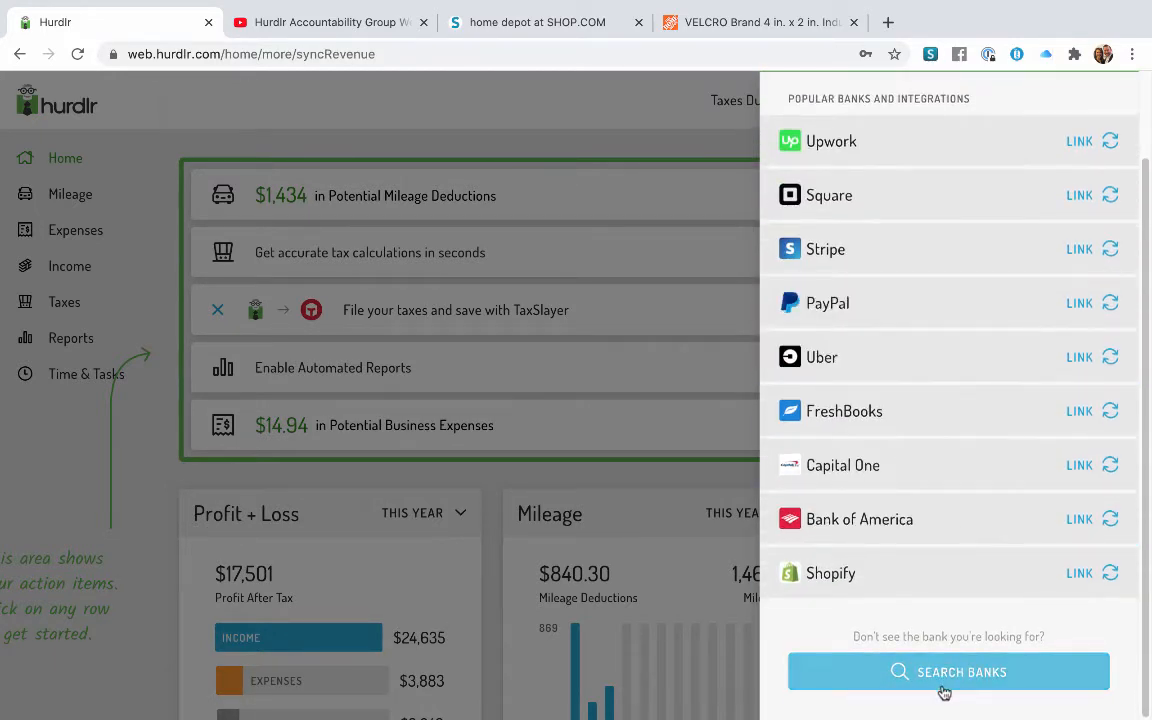
pyautogui.click(897, 464)
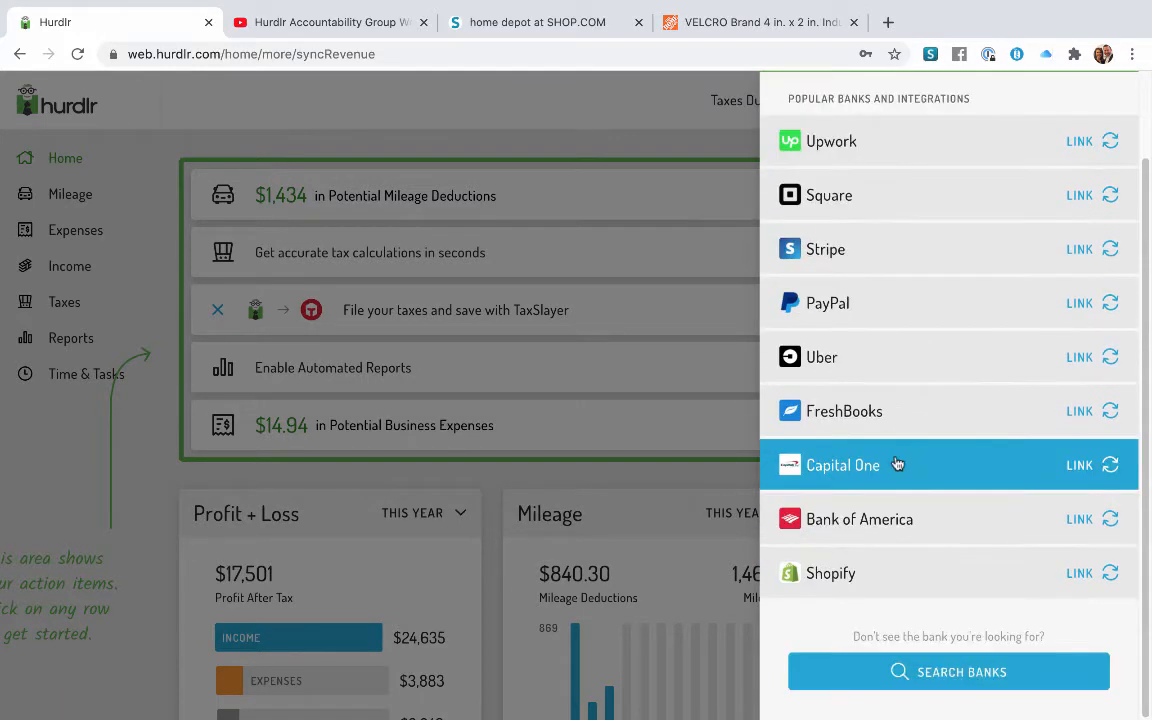
pyautogui.scroll(1, 895, 465)
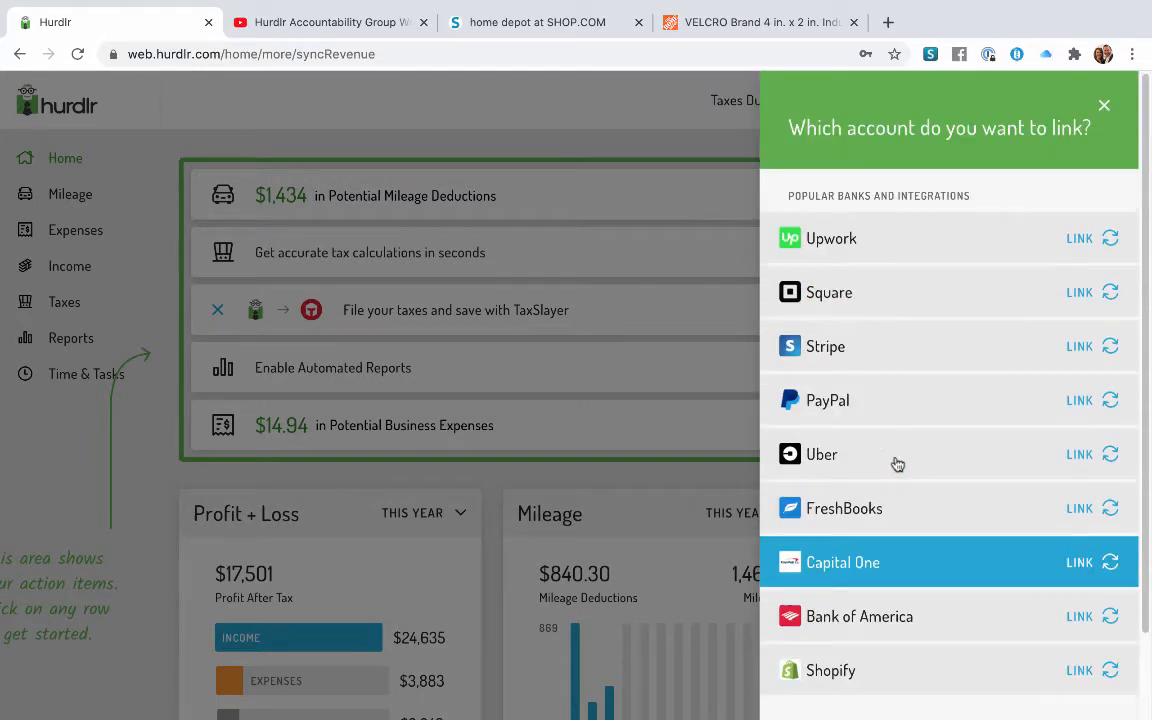
pyautogui.click(1104, 108)
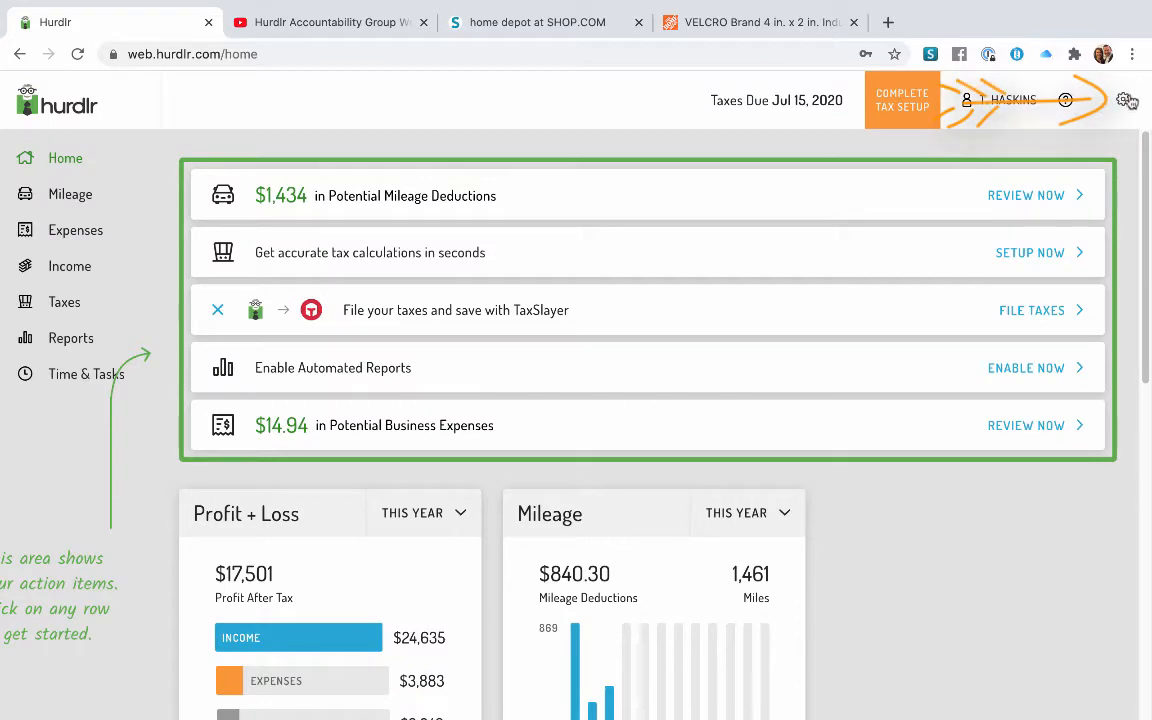
# Step: Reopen the income Banks & Integrations settings and check which income and expense accounts are switched on
pyautogui.click(1125, 101)
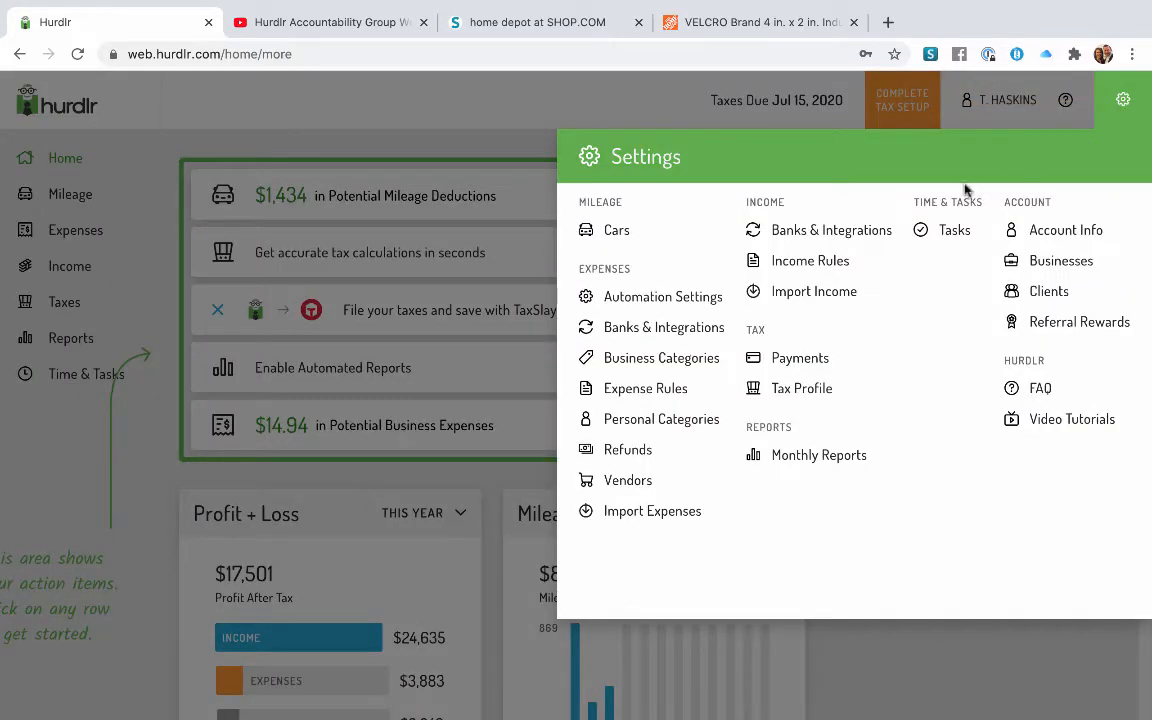
pyautogui.click(828, 233)
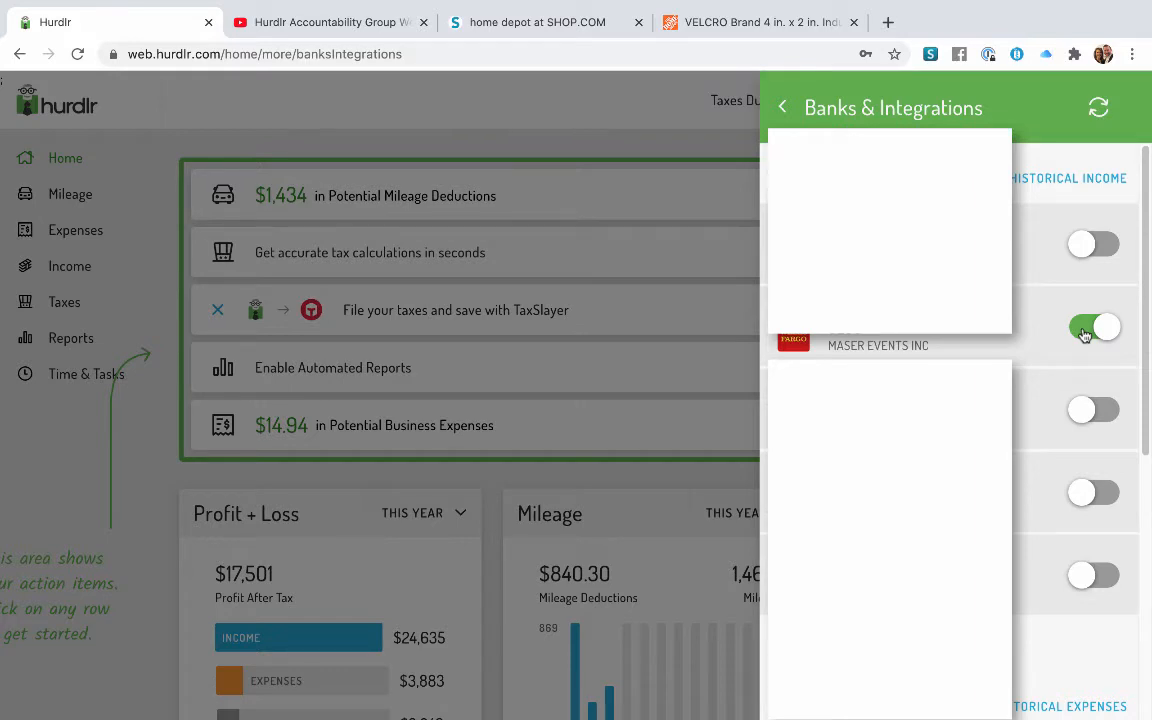
pyautogui.scroll(-1, 1048, 357)
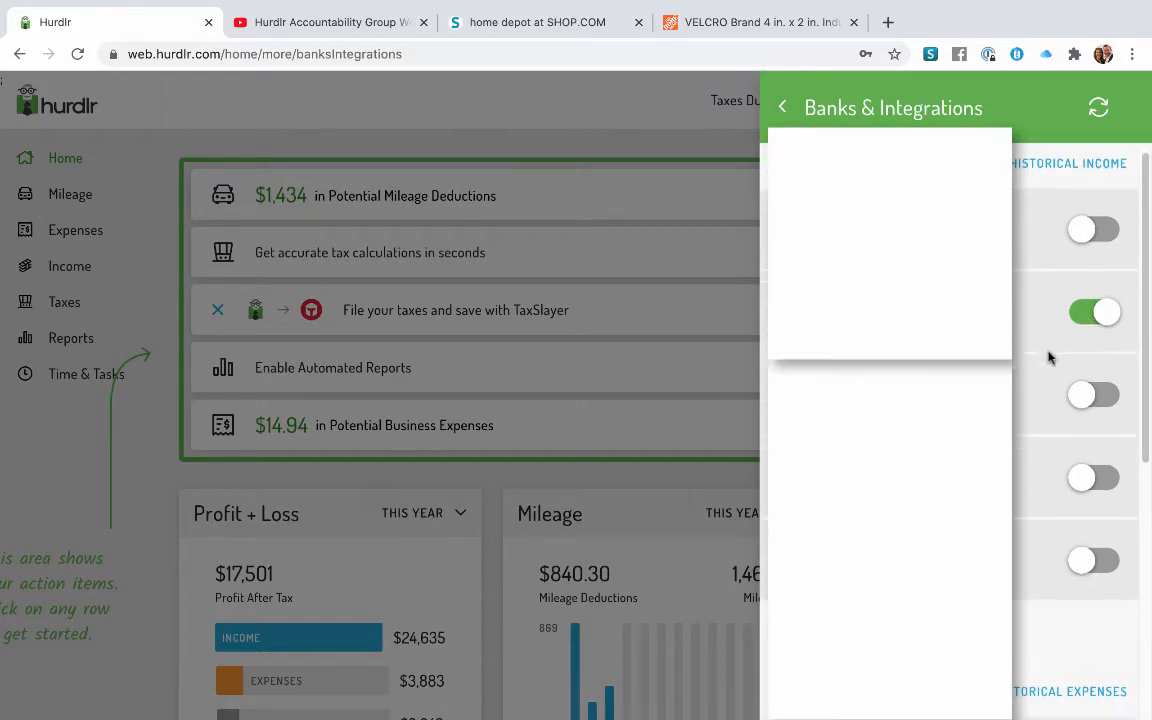
pyautogui.scroll(-5, 1048, 357)
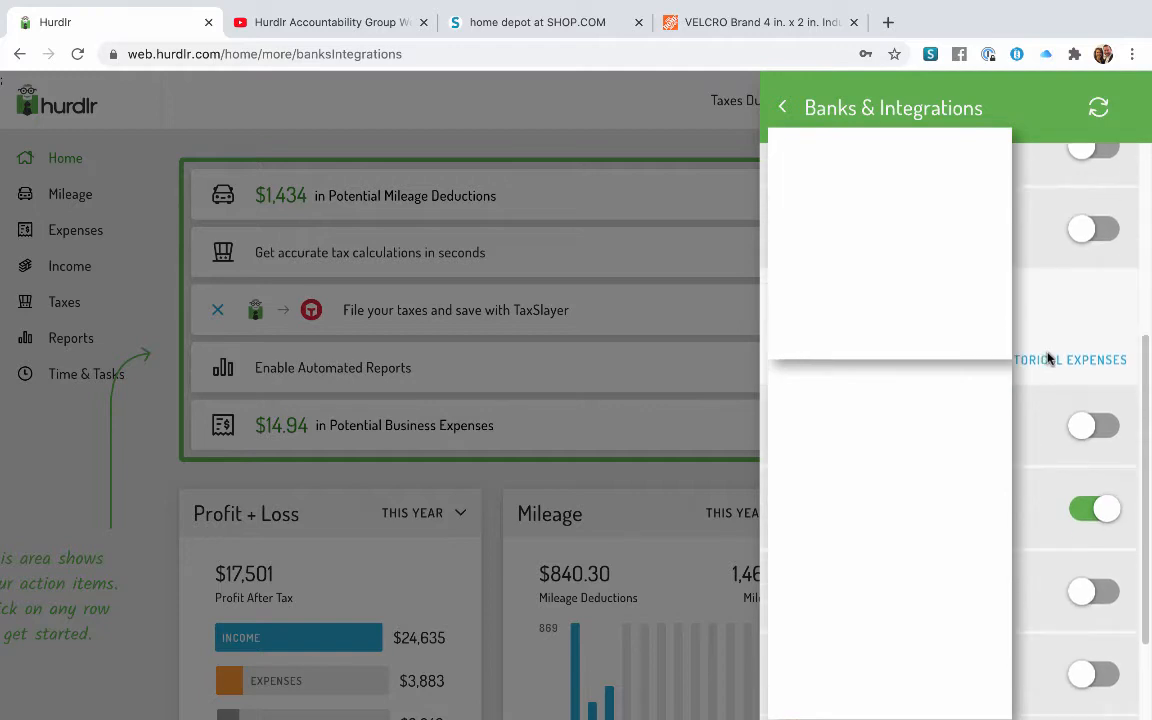
pyautogui.scroll(-2, 1048, 357)
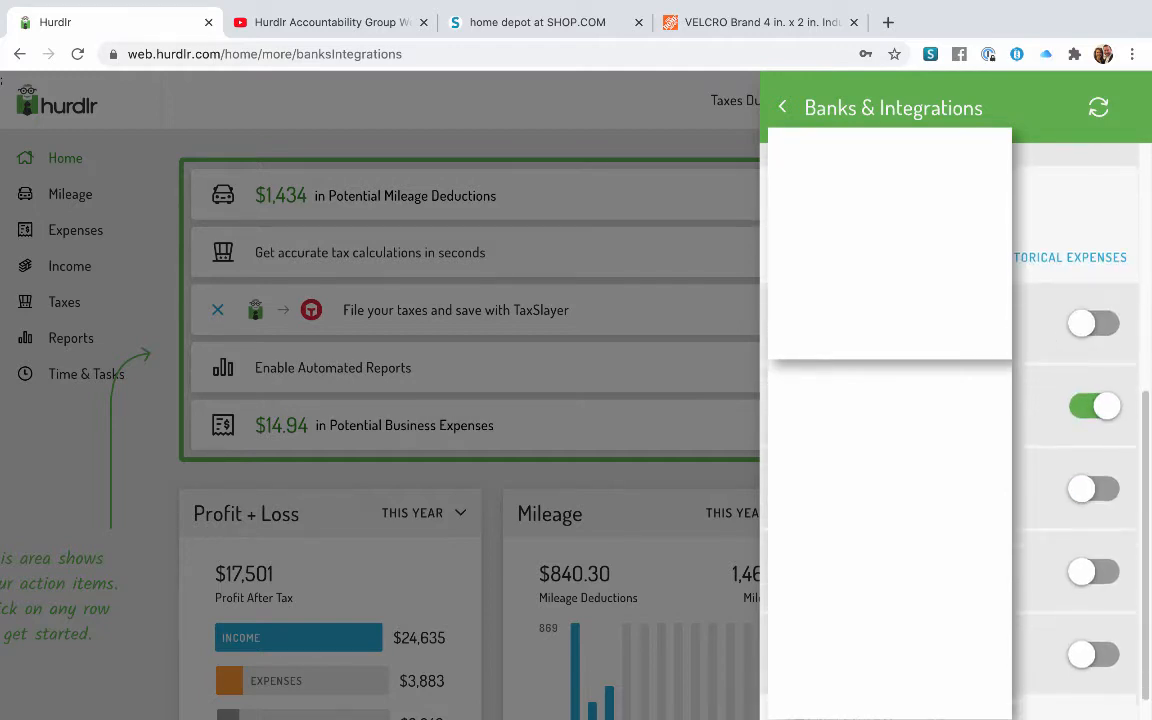
# Step: Refresh the linked bank accounts and return to the home dashboard
pyautogui.click(1099, 113)
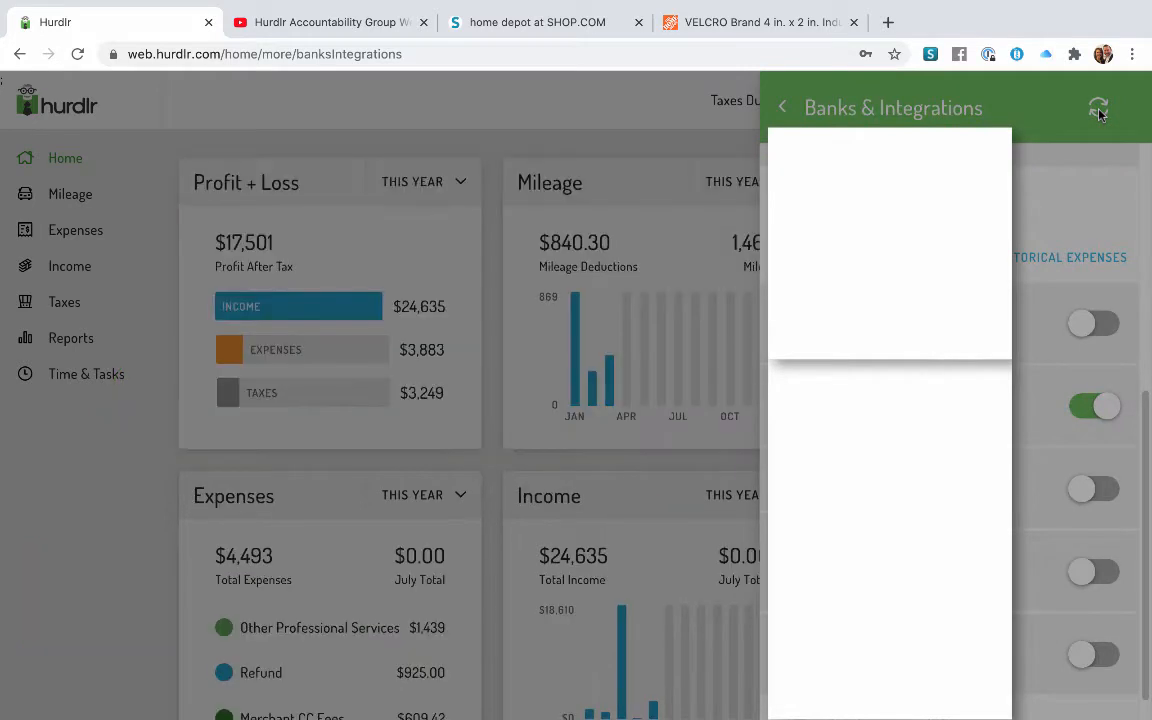
pyautogui.click(786, 110)
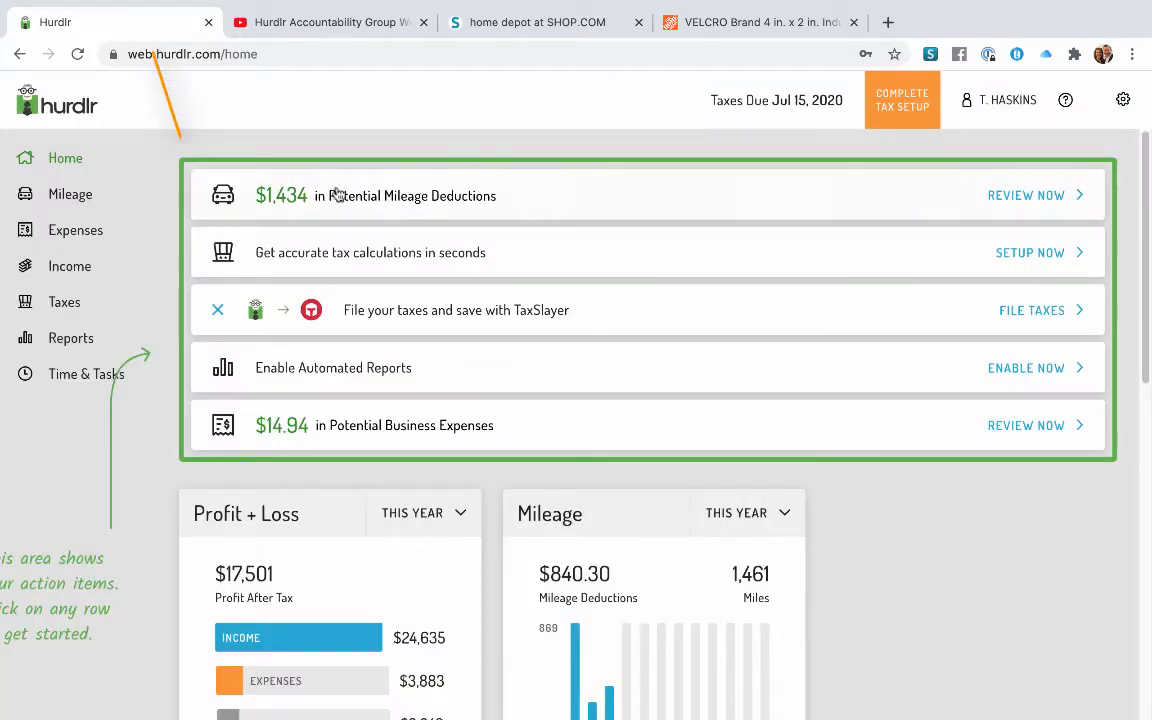
pyautogui.click(66, 113)
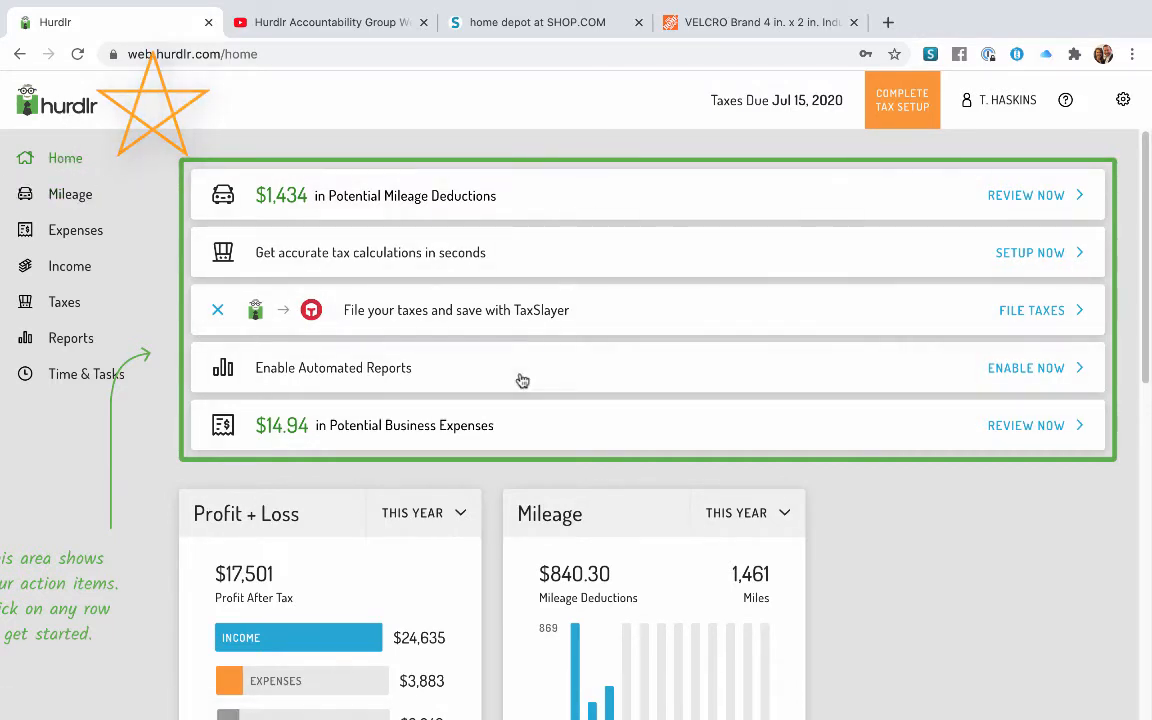
# Step: In the expenses list, assign the Jun 12, 2020 ITRANSACT expense of $4.99 to the MASER EVENTS business
pyautogui.click(85, 234)
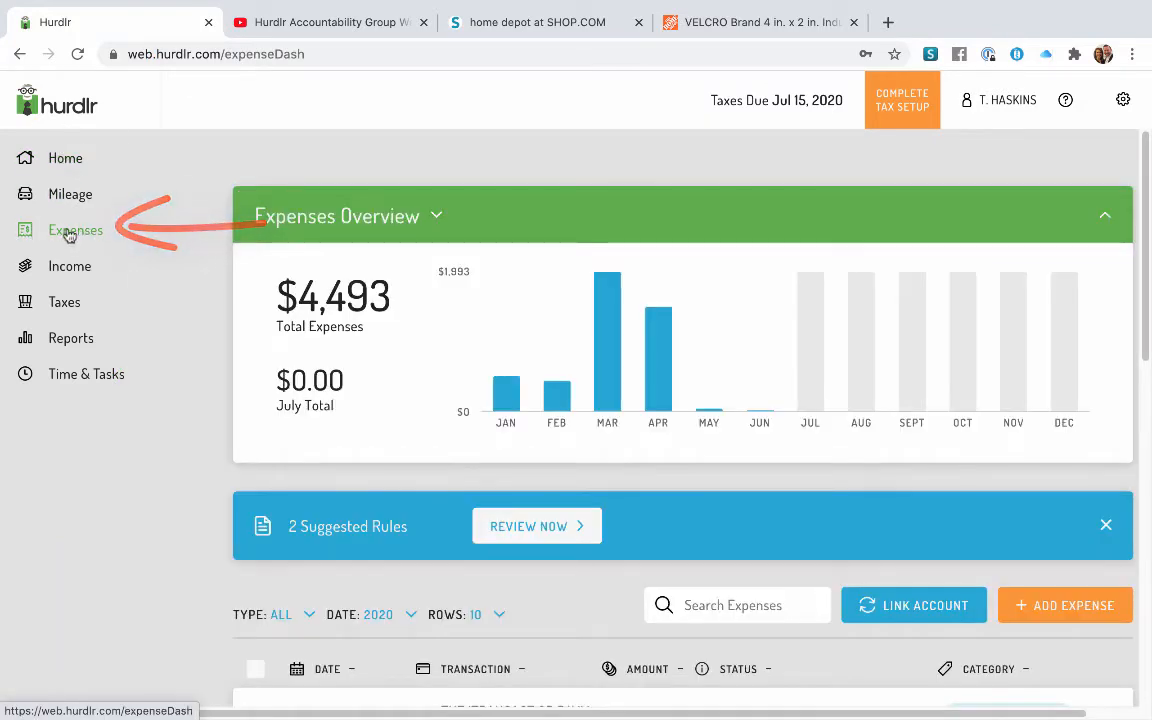
pyautogui.scroll(-3, 257, 408)
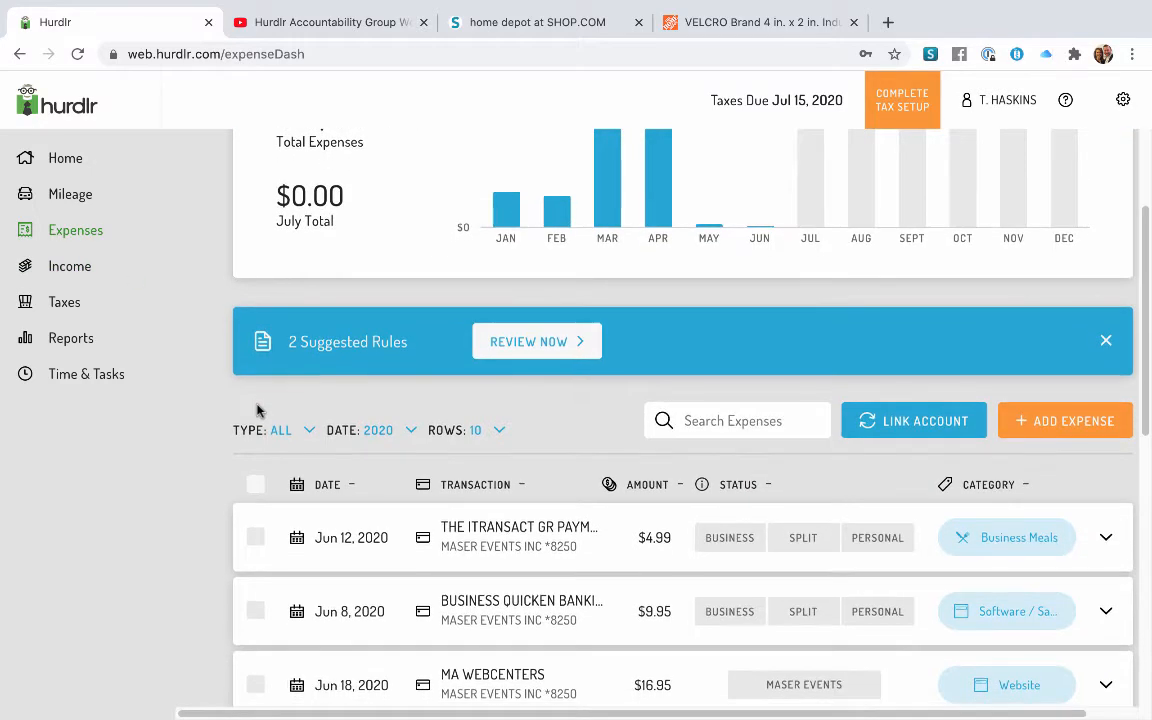
pyautogui.scroll(-2, 258, 408)
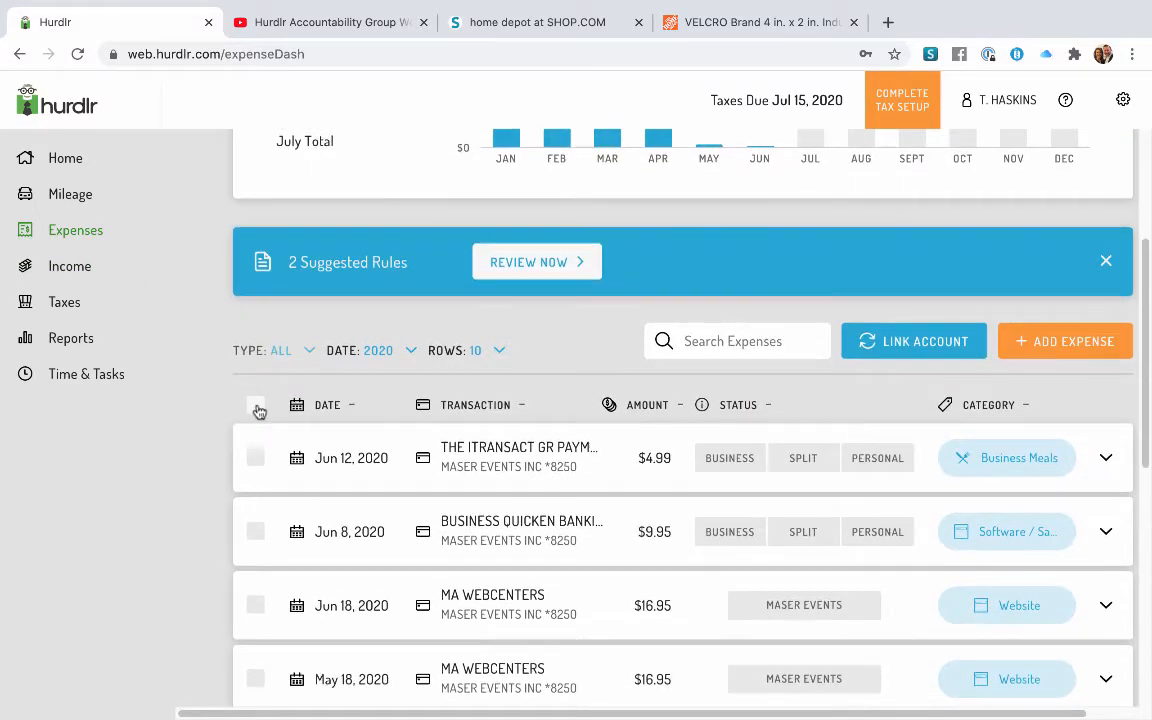
pyautogui.click(503, 461)
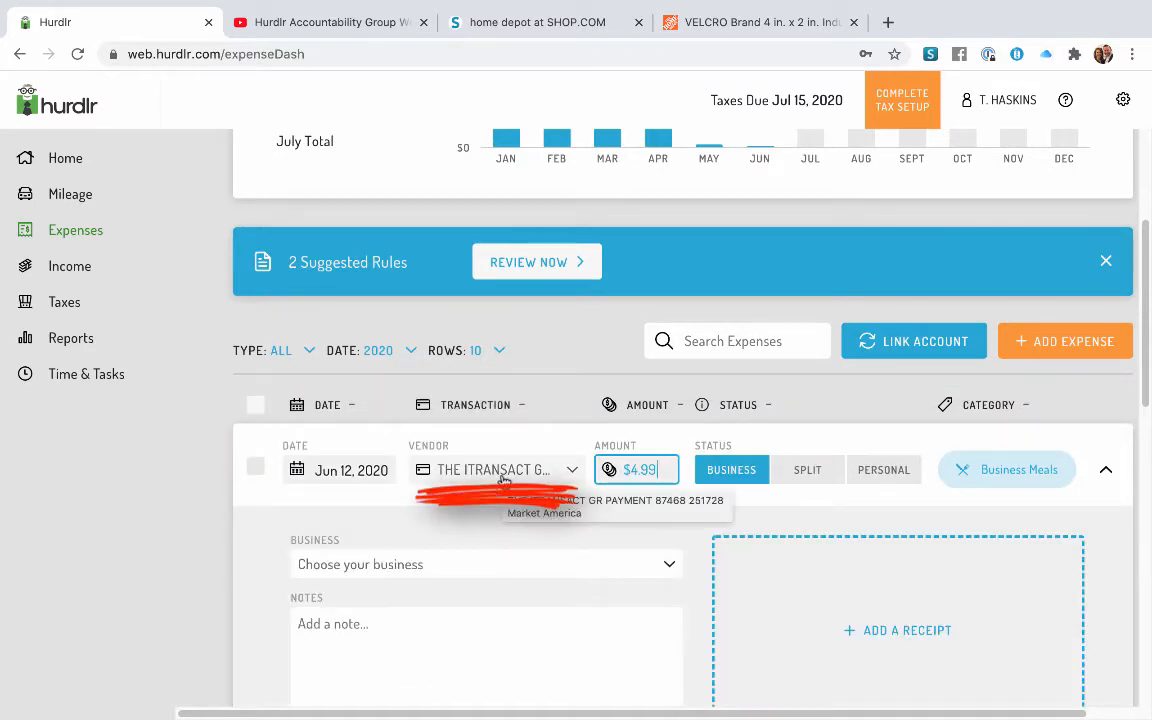
pyautogui.scroll(-1, 515, 505)
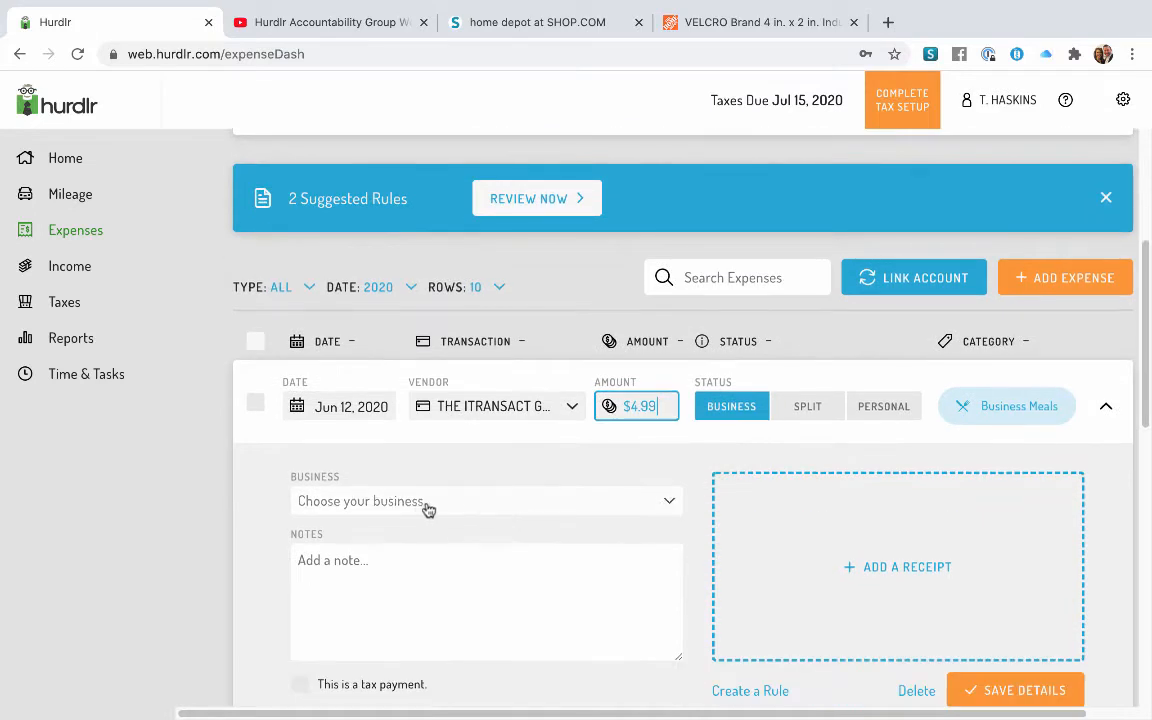
pyautogui.click(422, 509)
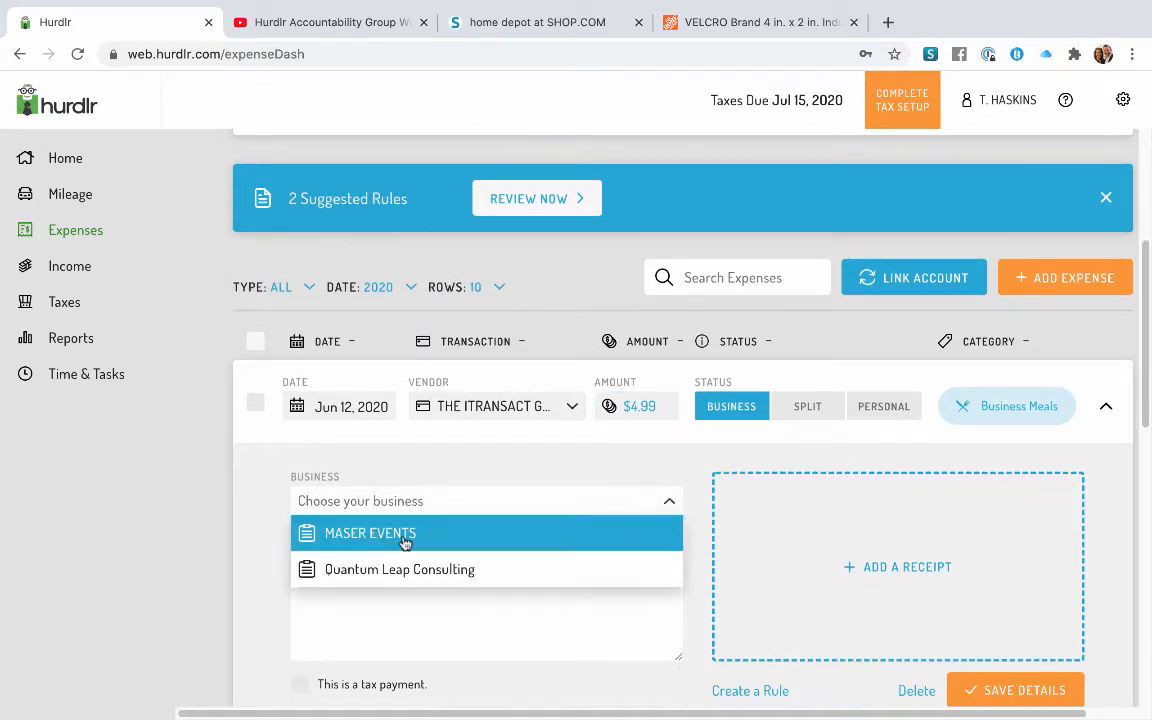
pyautogui.click(402, 537)
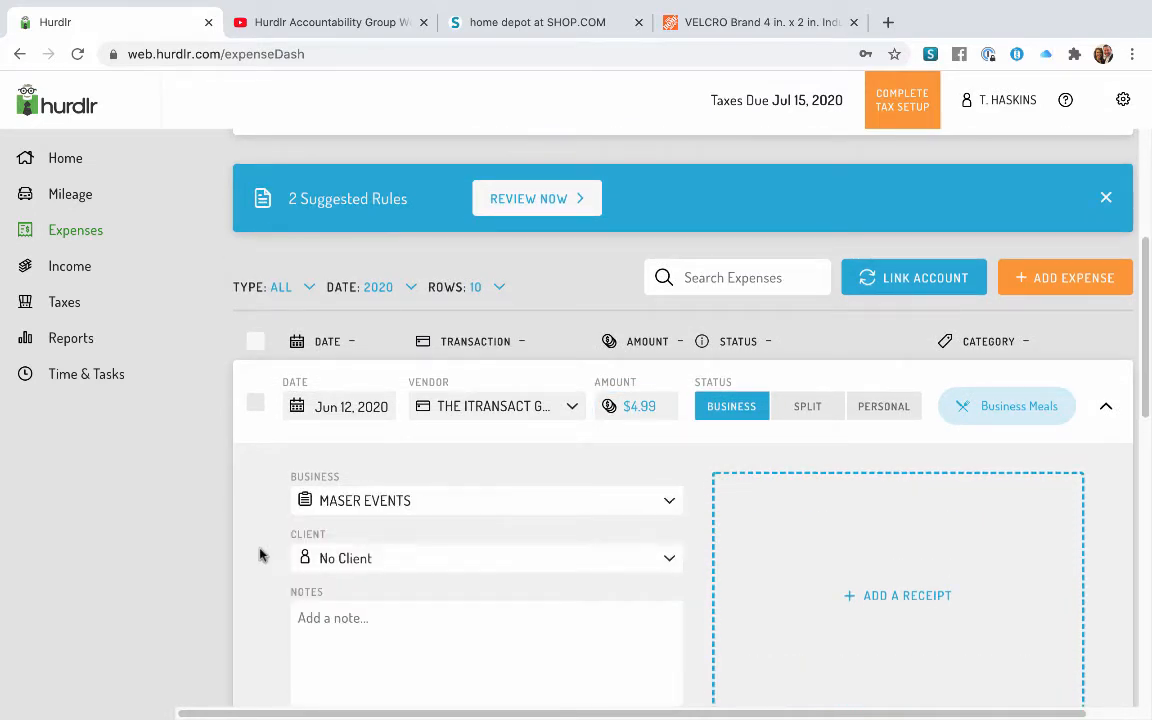
# Step: Add the note "Credit Card Processing Fees from Ticket sales etc.." to the expense
pyautogui.scroll(-1, 259, 553)
pyautogui.click(378, 552)
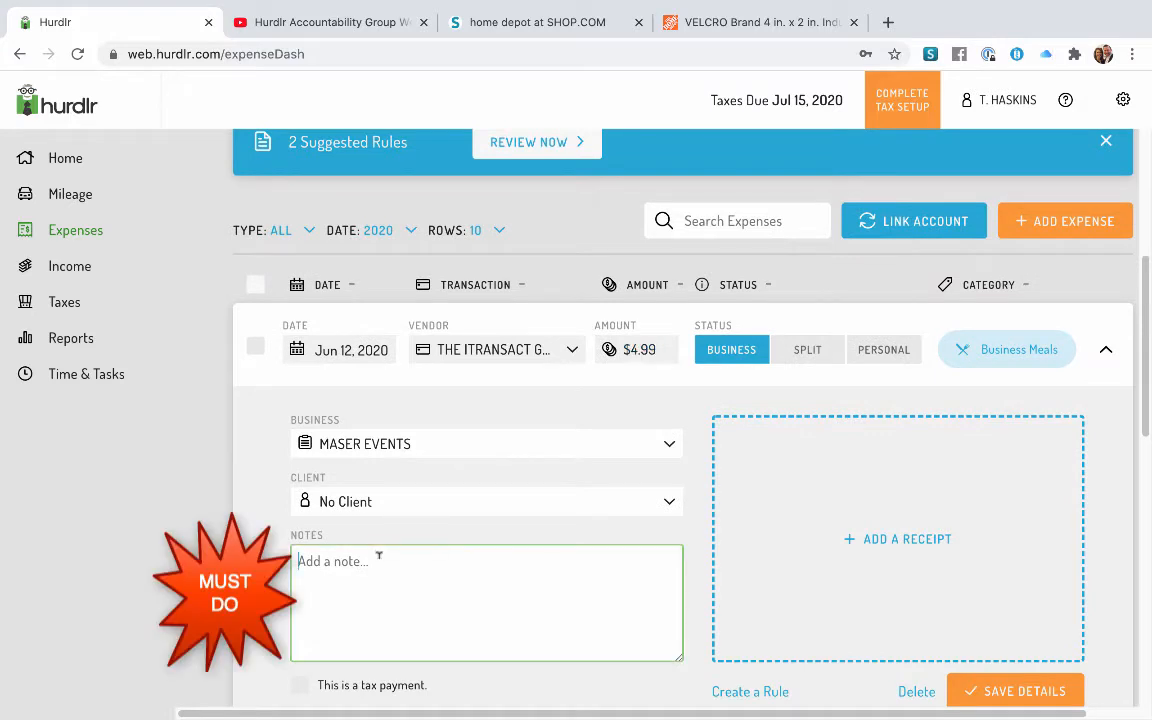
pyautogui.write('Credit Card Processing Fees')
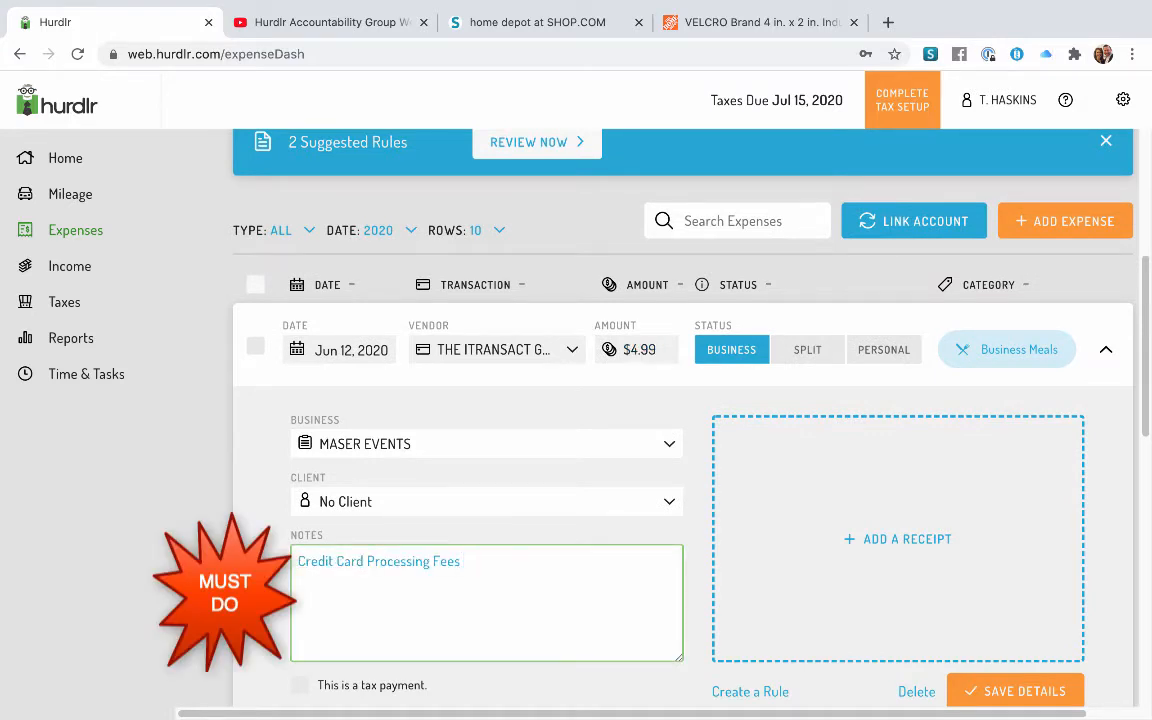
pyautogui.write(' from Ticket sales etc..')
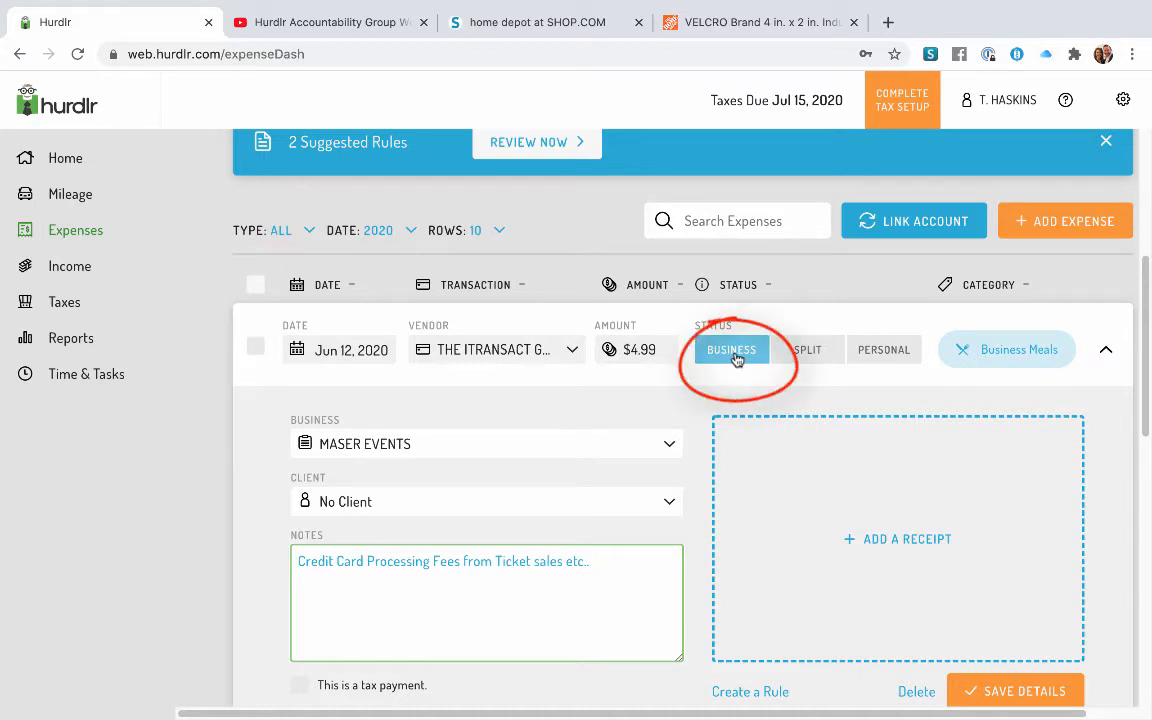
# Step: Set the expense's category to Merchant CC Fees, searching the business categories for "merch", and save the expense details
pyautogui.click(987, 355)
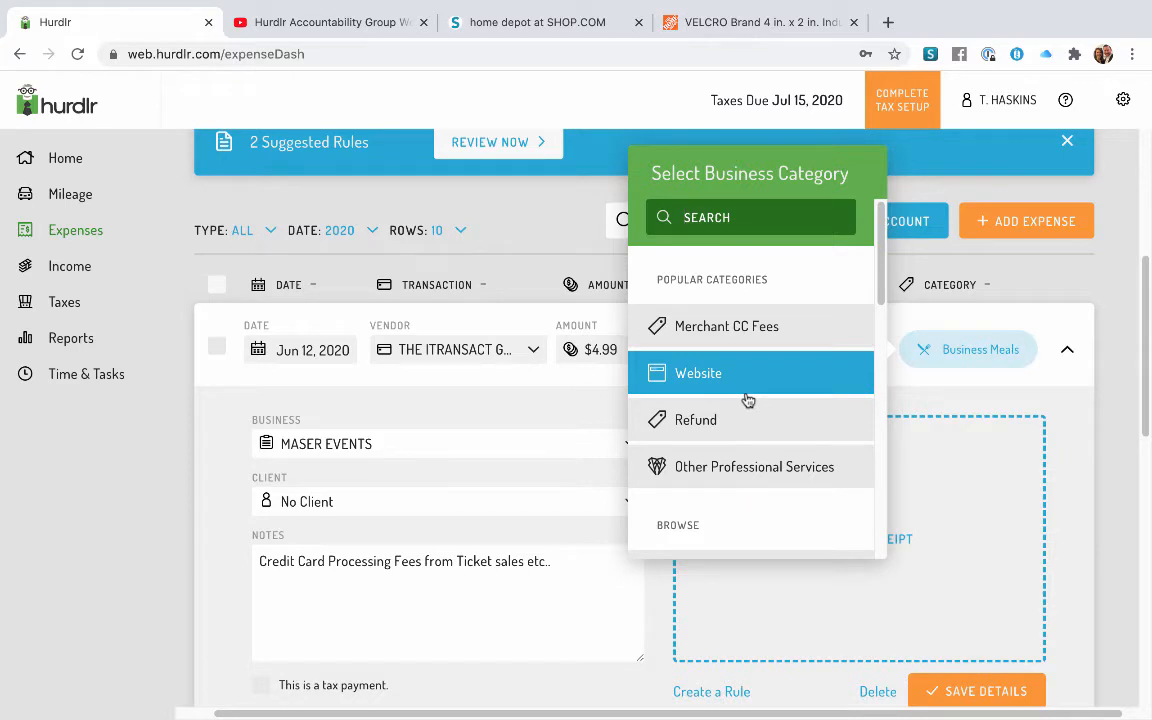
pyautogui.click(720, 332)
pyautogui.click(977, 351)
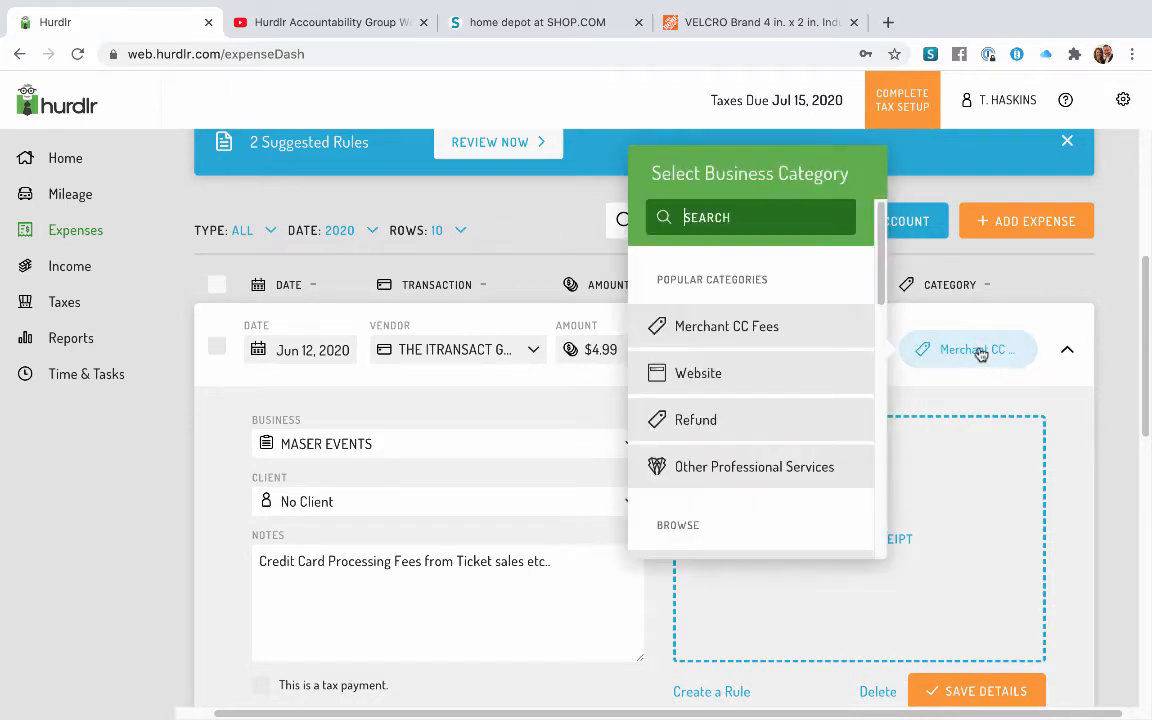
pyautogui.click(745, 208)
pyautogui.write('merch')
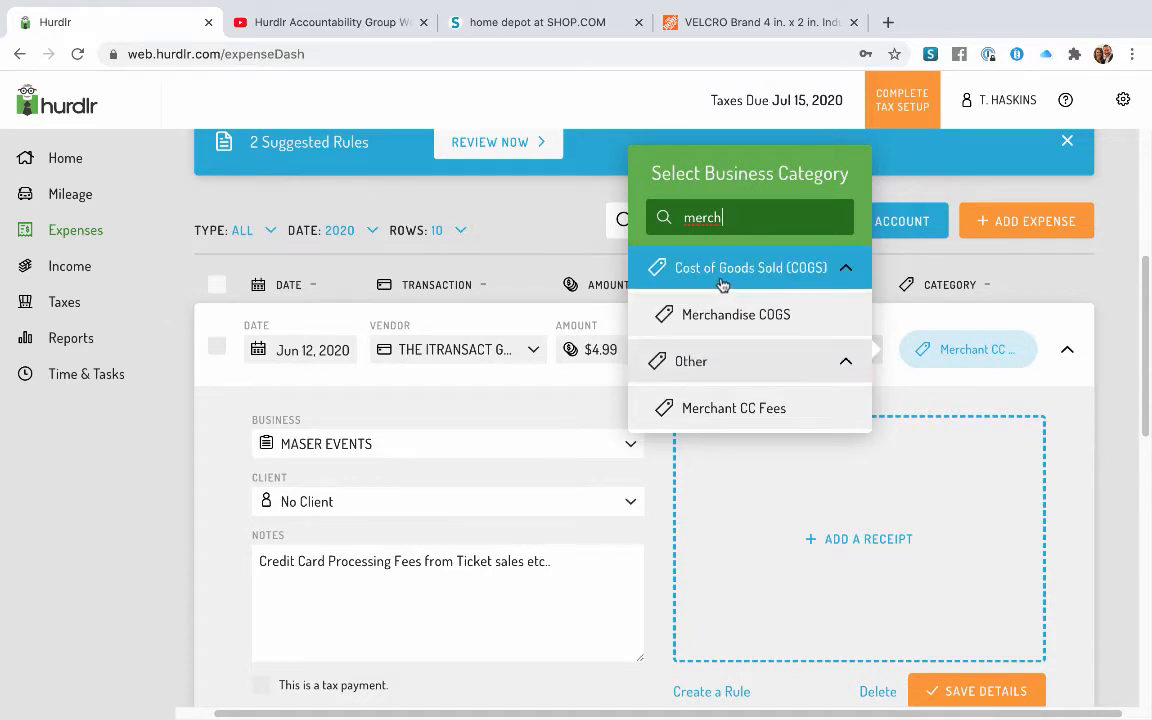
pyautogui.click(735, 409)
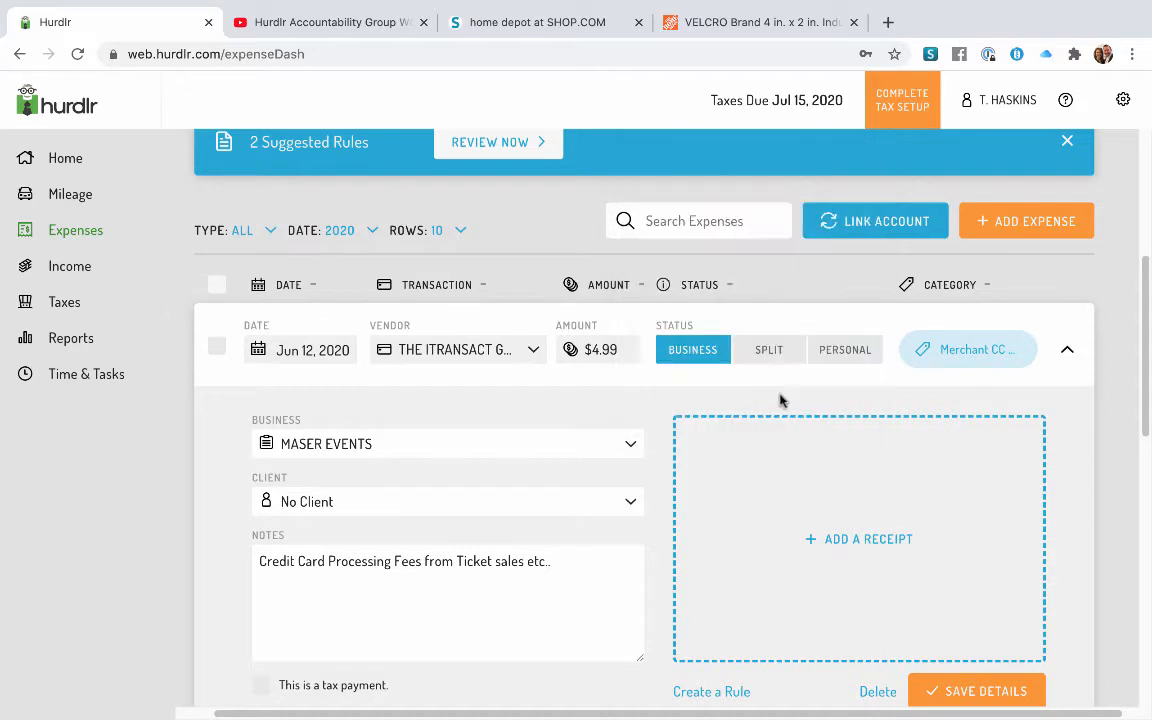
pyautogui.click(975, 692)
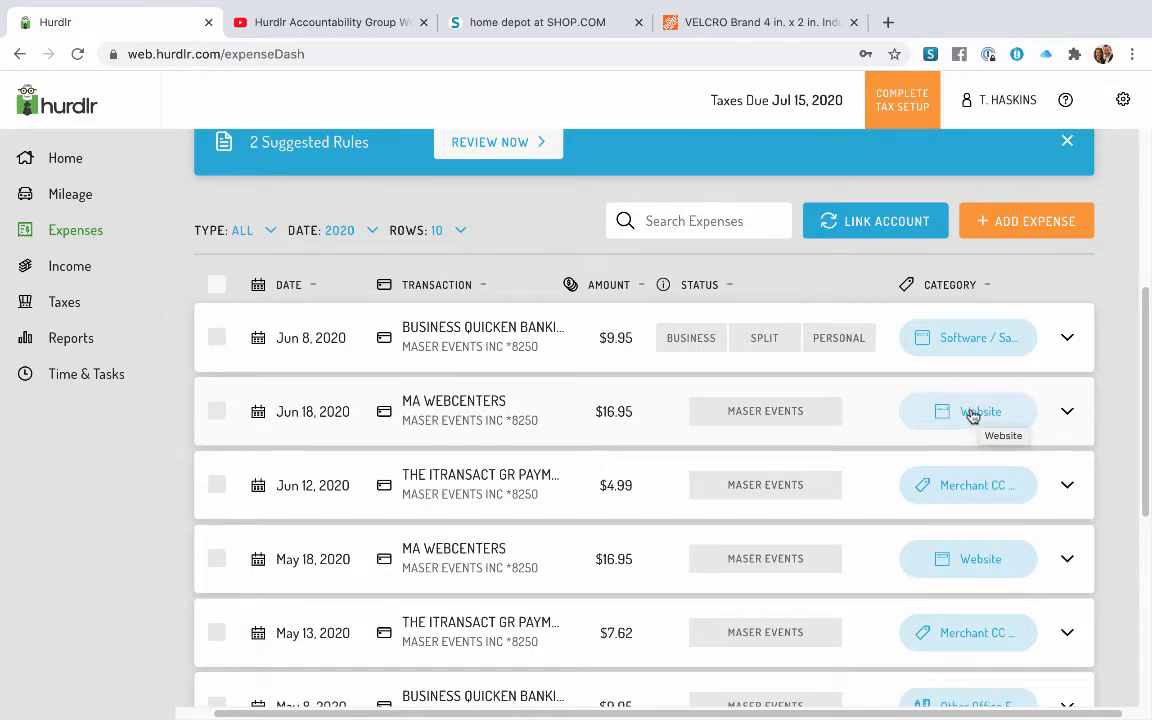
# Step: Open the business categories settings and examine the subcategories under Commissions & Fees and Advertising
pyautogui.click(1121, 100)
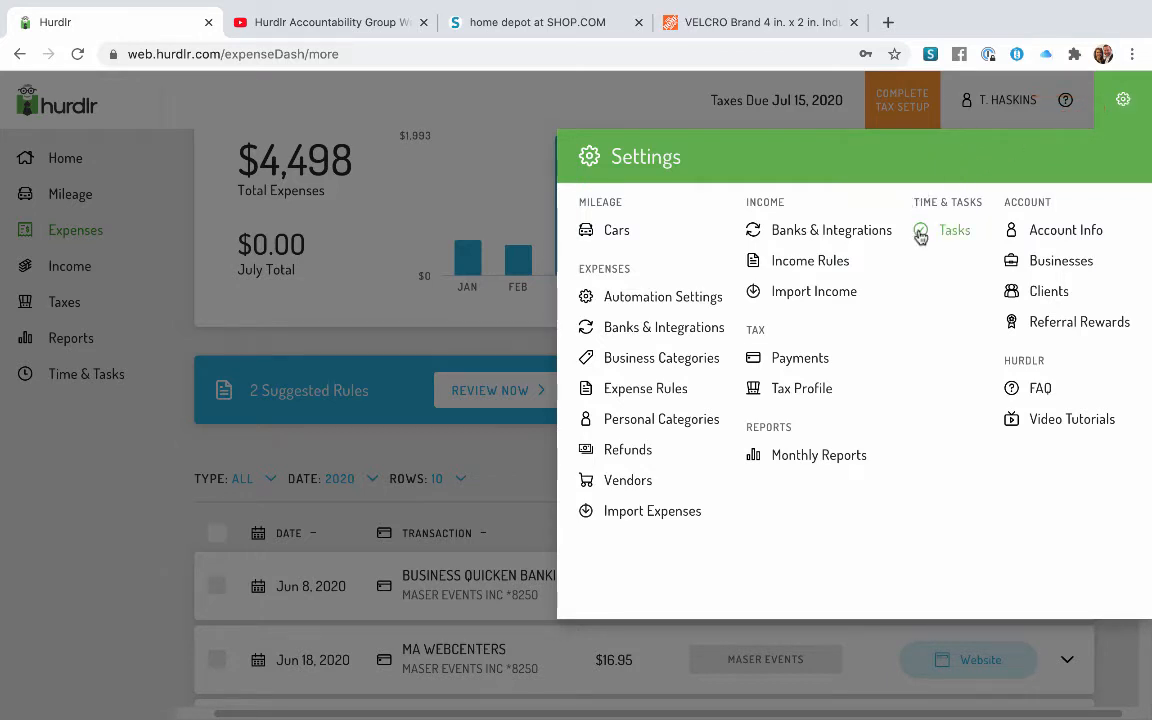
pyautogui.click(655, 362)
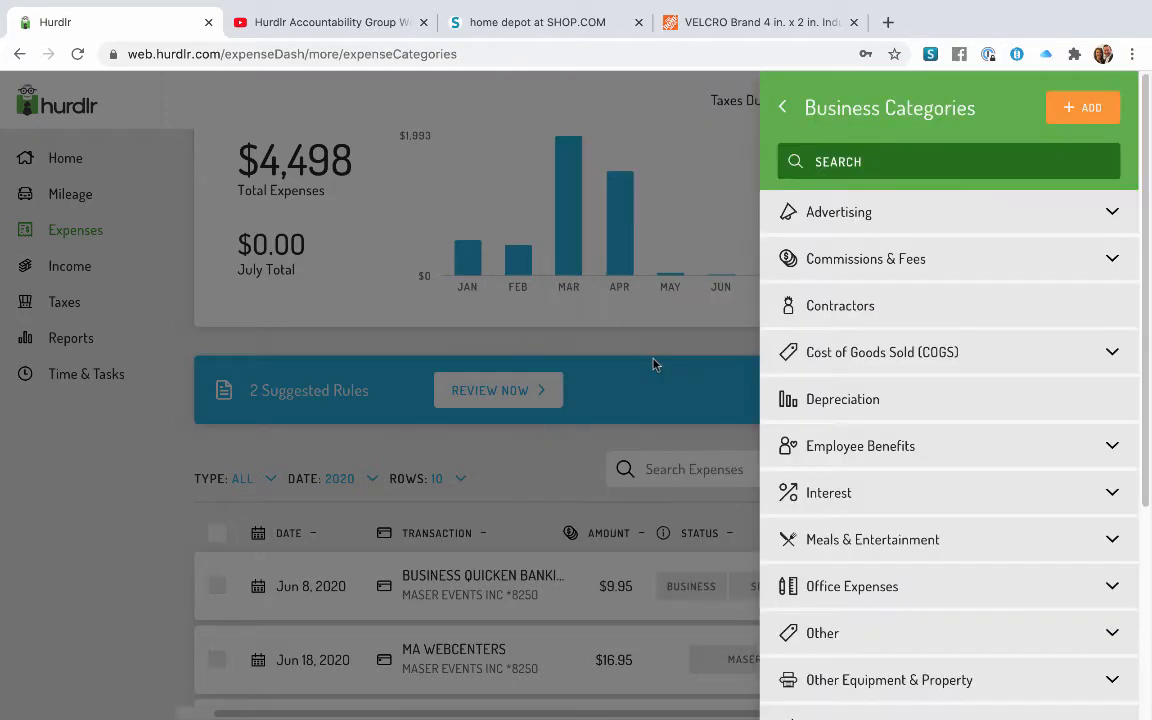
pyautogui.click(889, 268)
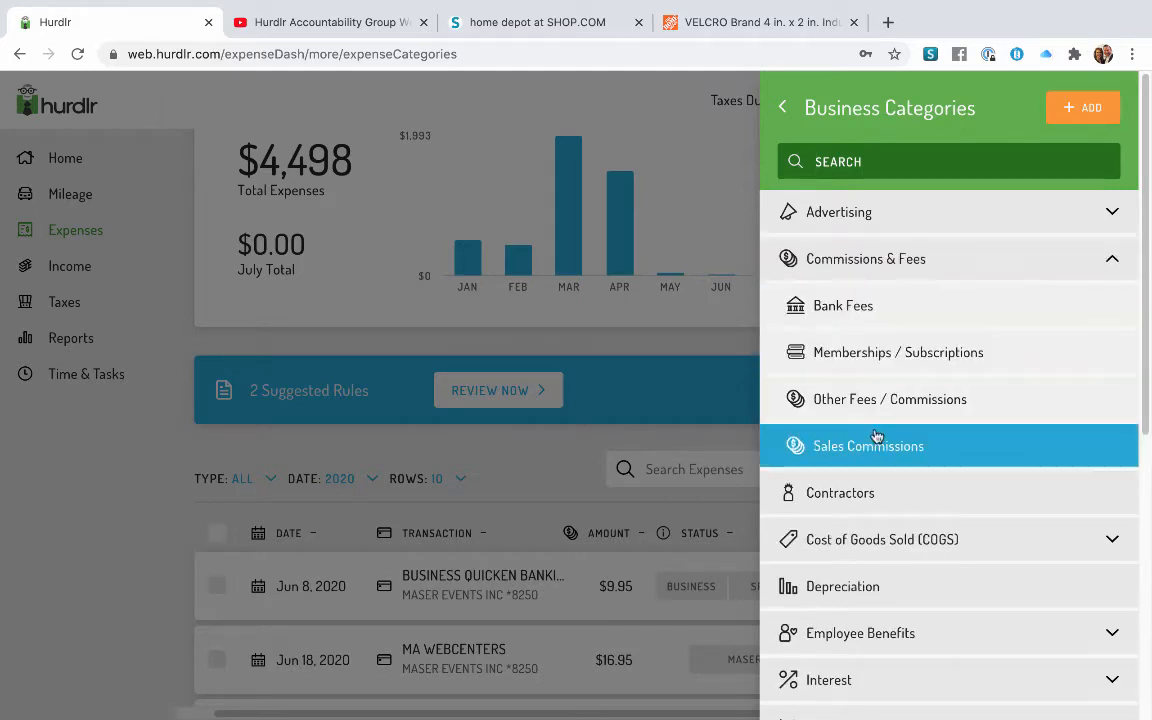
pyautogui.click(856, 220)
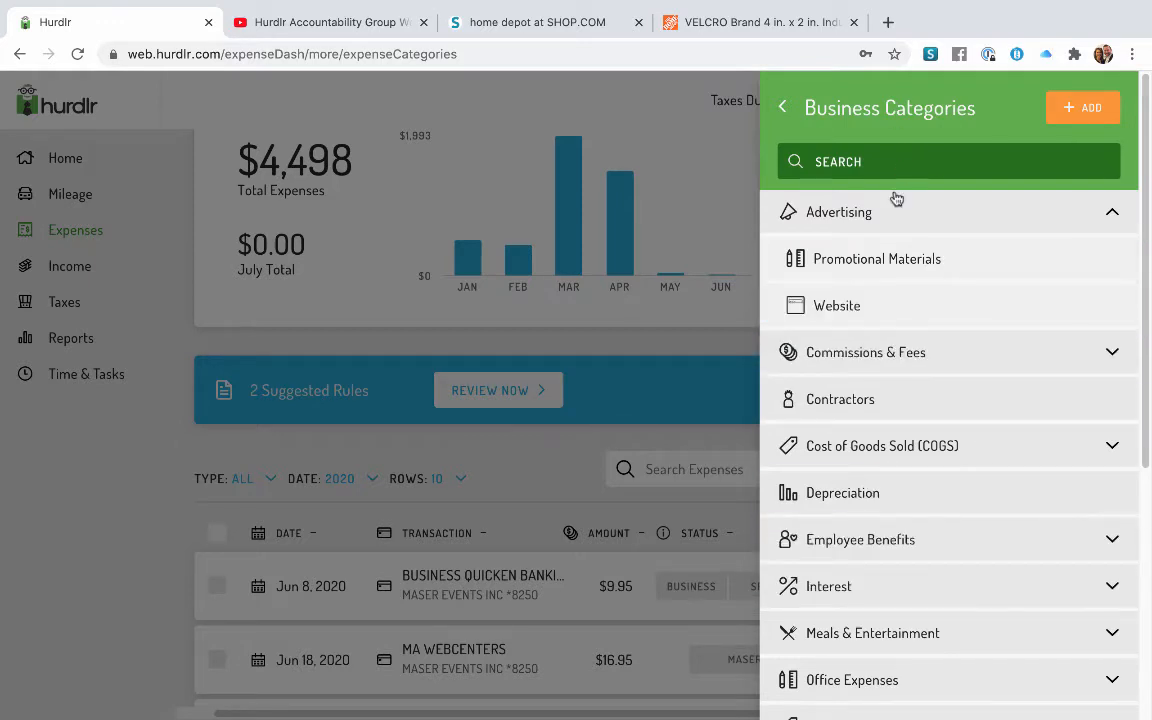
# Step: Start adding a business category and look through the available parent categories without choosing one
pyautogui.click(1089, 117)
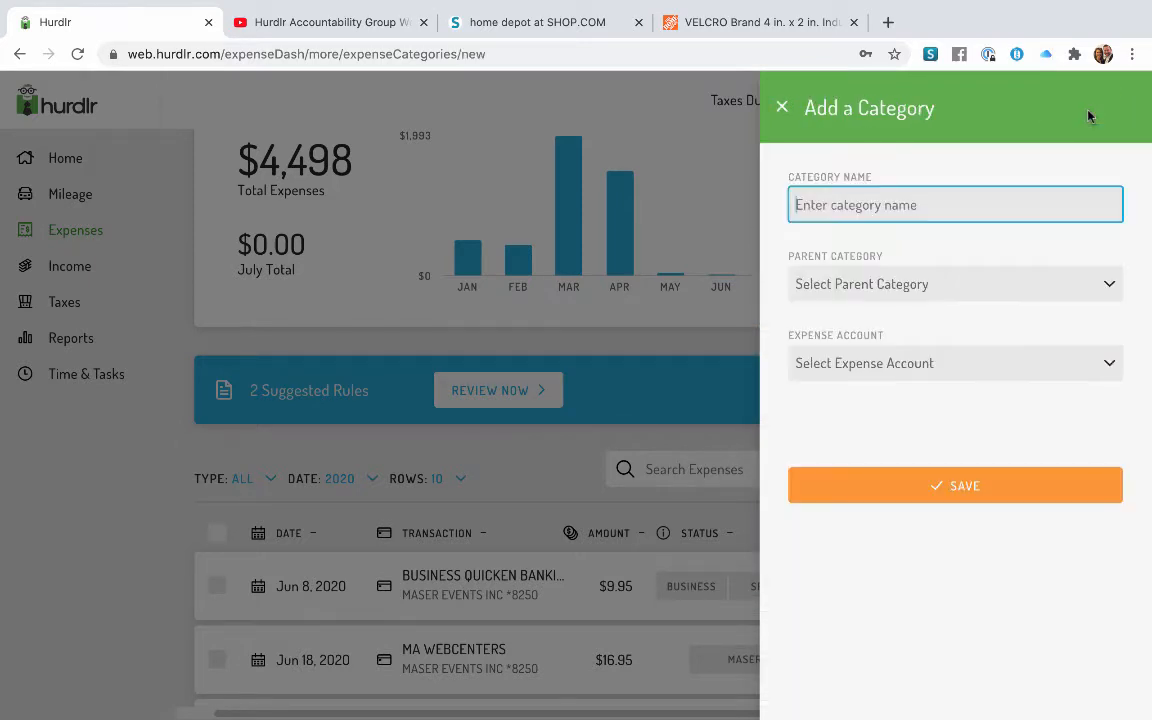
pyautogui.click(940, 288)
pyautogui.scroll(-2, 885, 362)
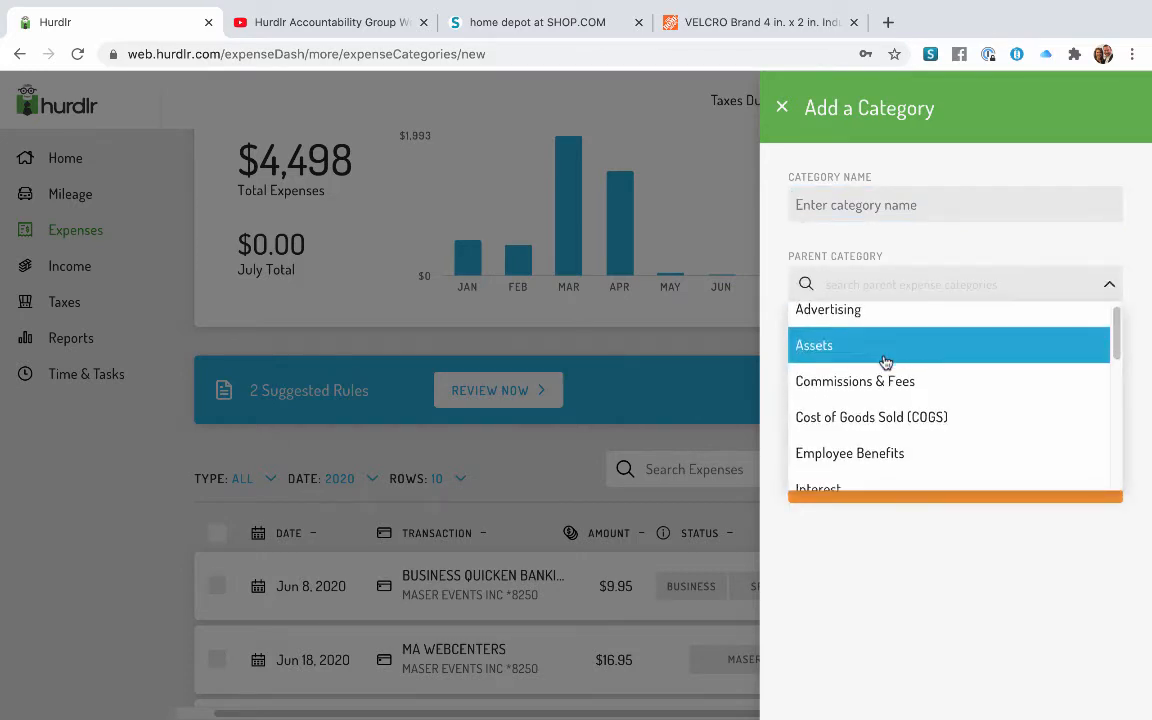
pyautogui.scroll(-1, 885, 362)
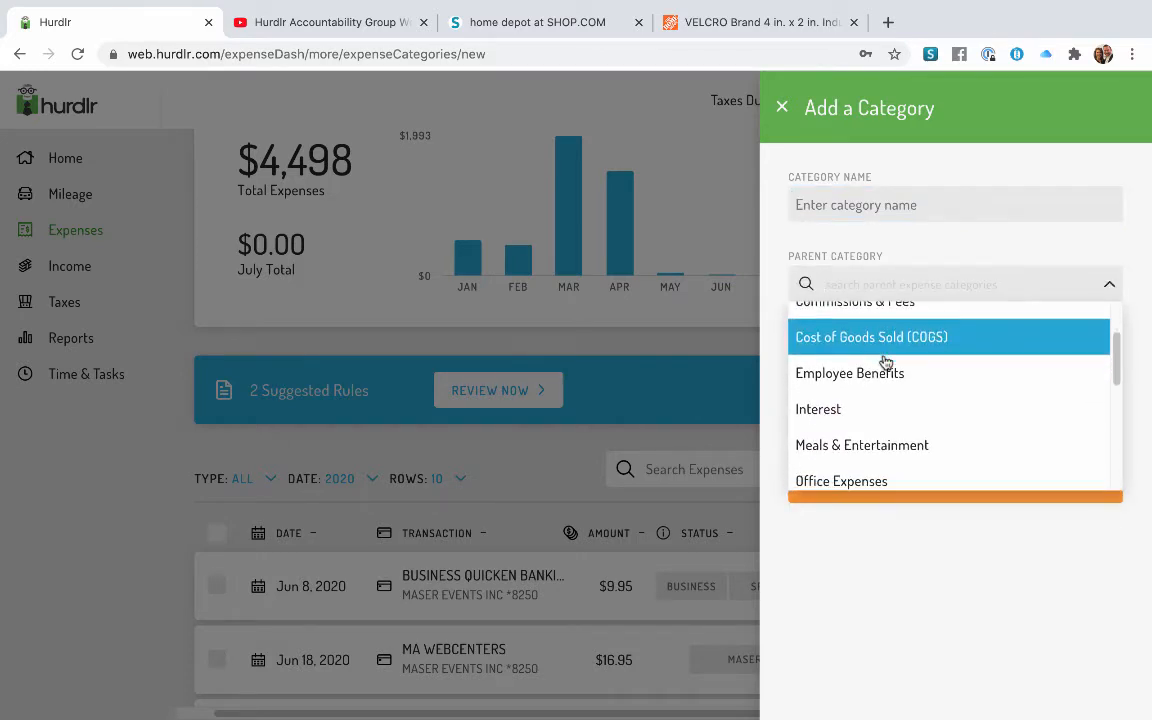
pyautogui.scroll(-3, 885, 362)
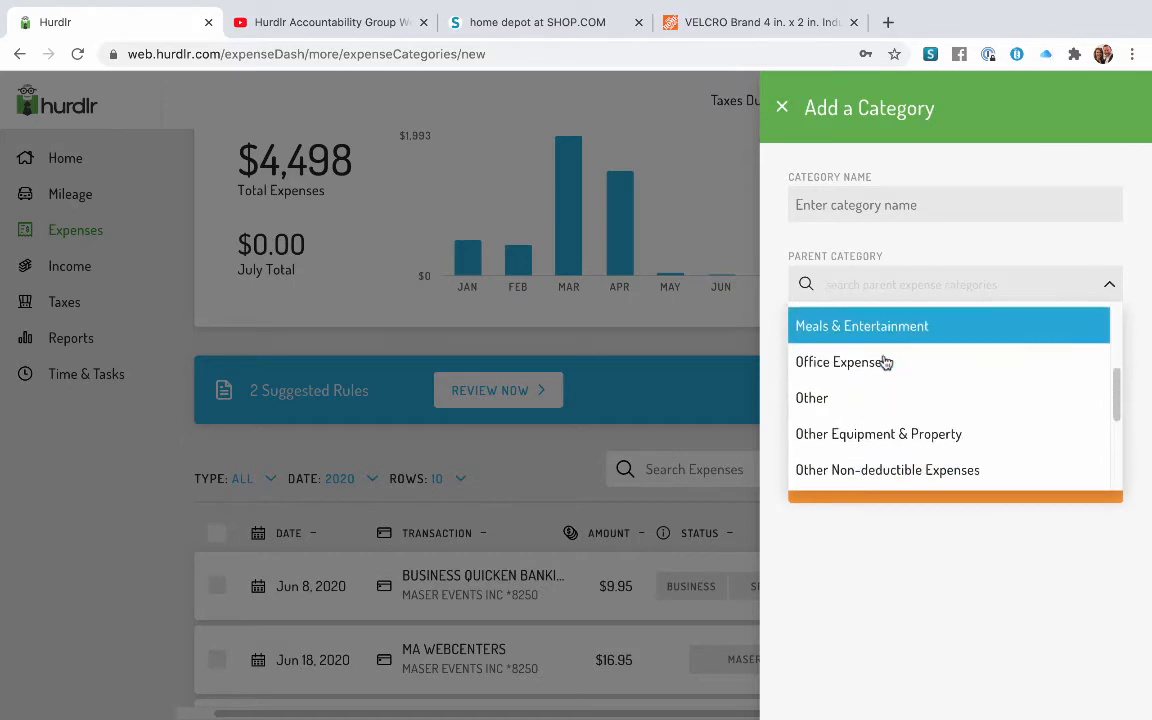
pyautogui.scroll(4, 885, 362)
pyautogui.click(929, 568)
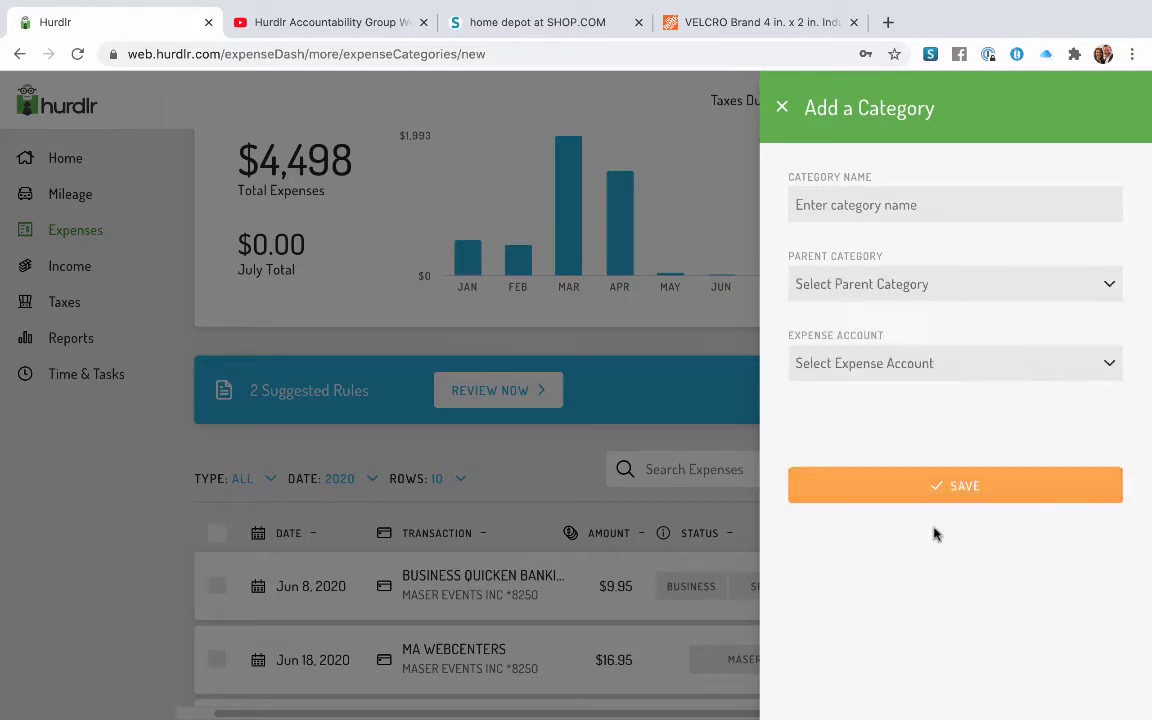
# Step: Look through the expense account options for the new category, then close the category form and settings without saving
pyautogui.click(1049, 366)
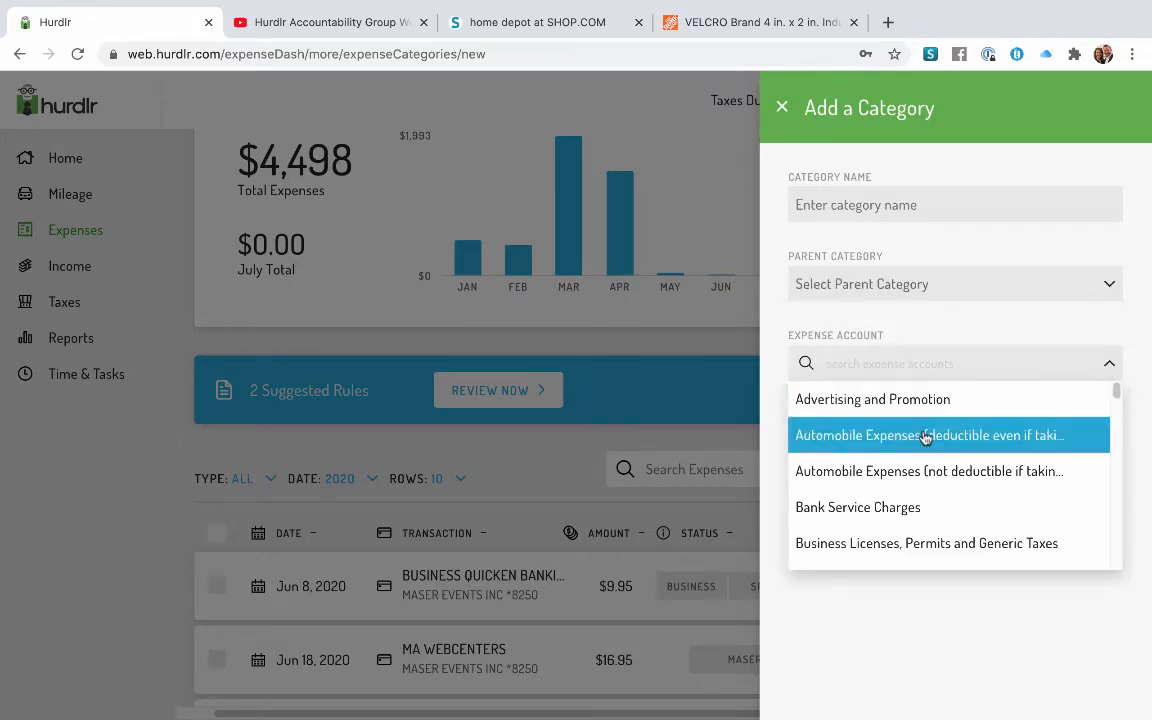
pyautogui.scroll(-3, 925, 438)
pyautogui.scroll(-3, 925, 440)
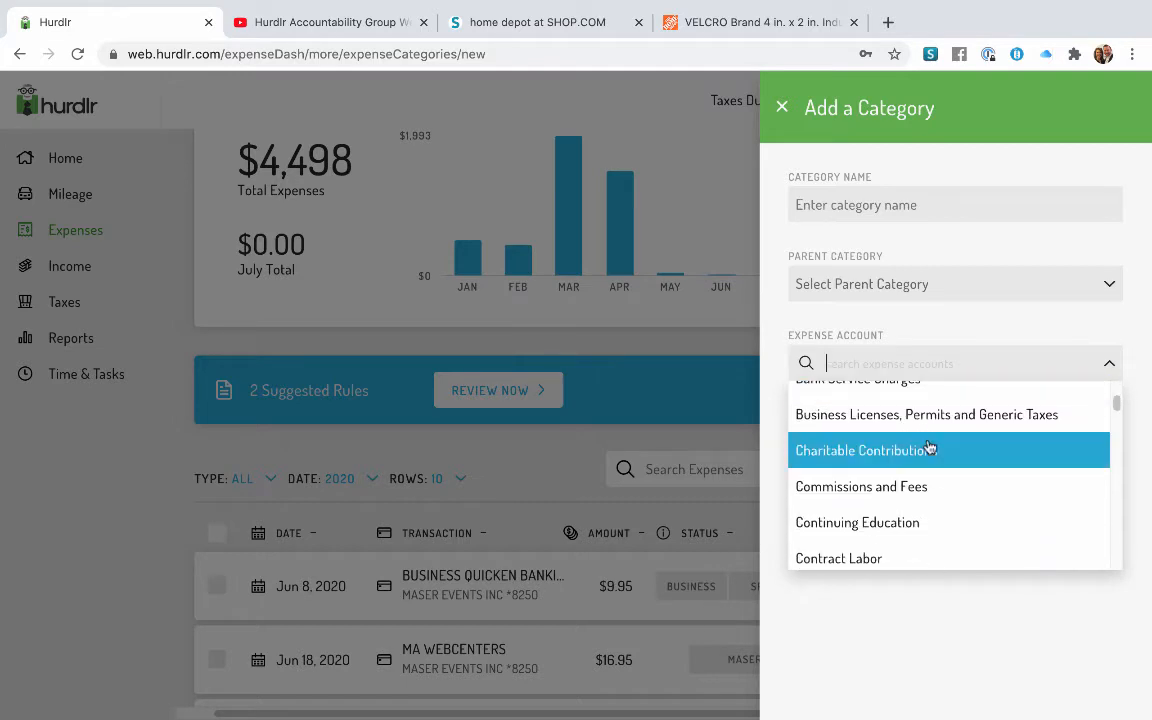
pyautogui.click(985, 632)
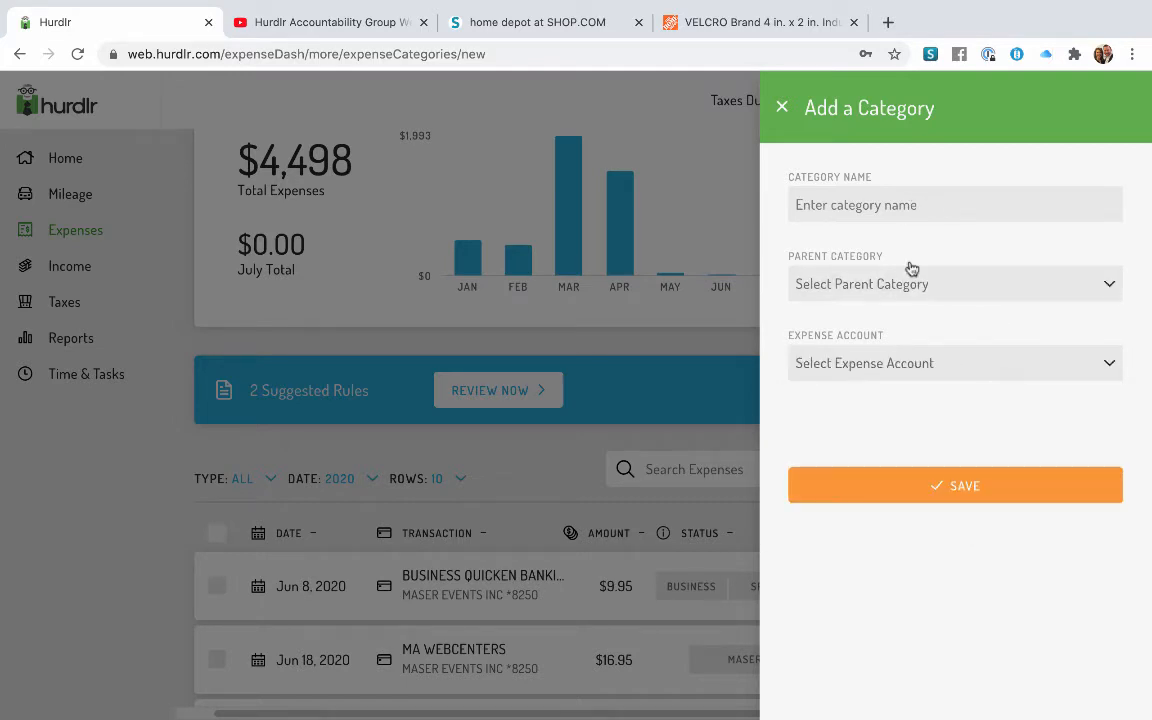
pyautogui.click(962, 485)
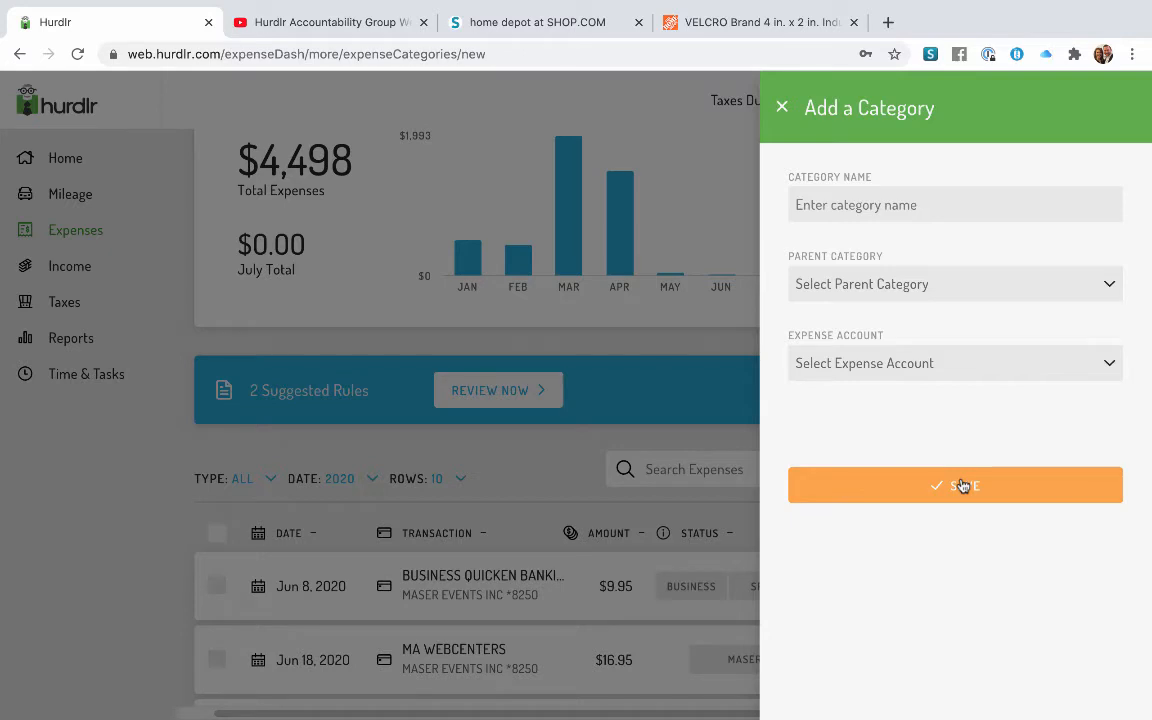
pyautogui.click(783, 110)
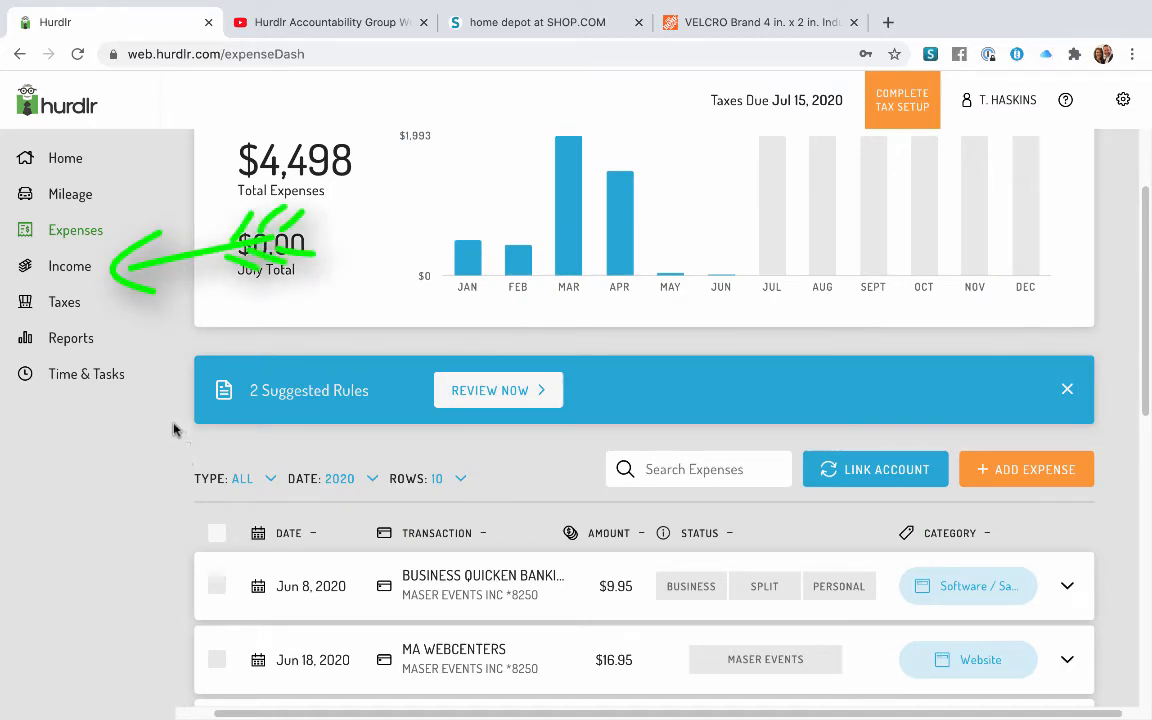
# Step: Review the business, client and notes details of the May 20, 2020 Embassy Suites income entry and save it without changes
pyautogui.click(72, 270)
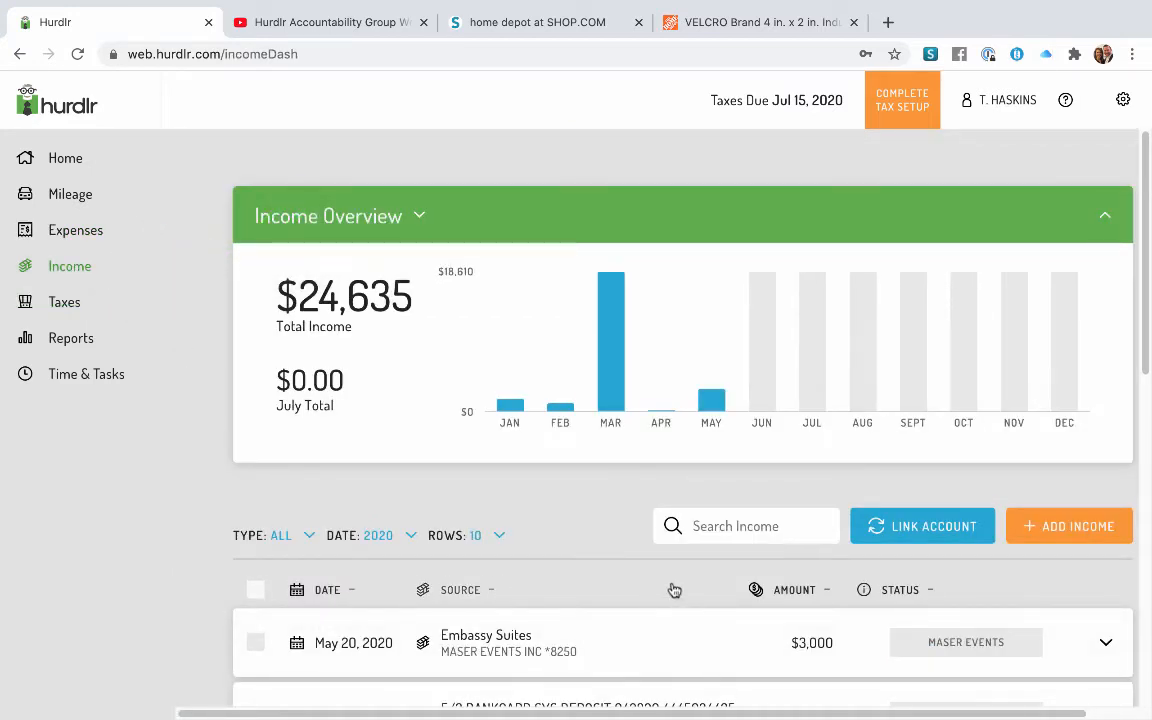
pyautogui.scroll(-1, 670, 590)
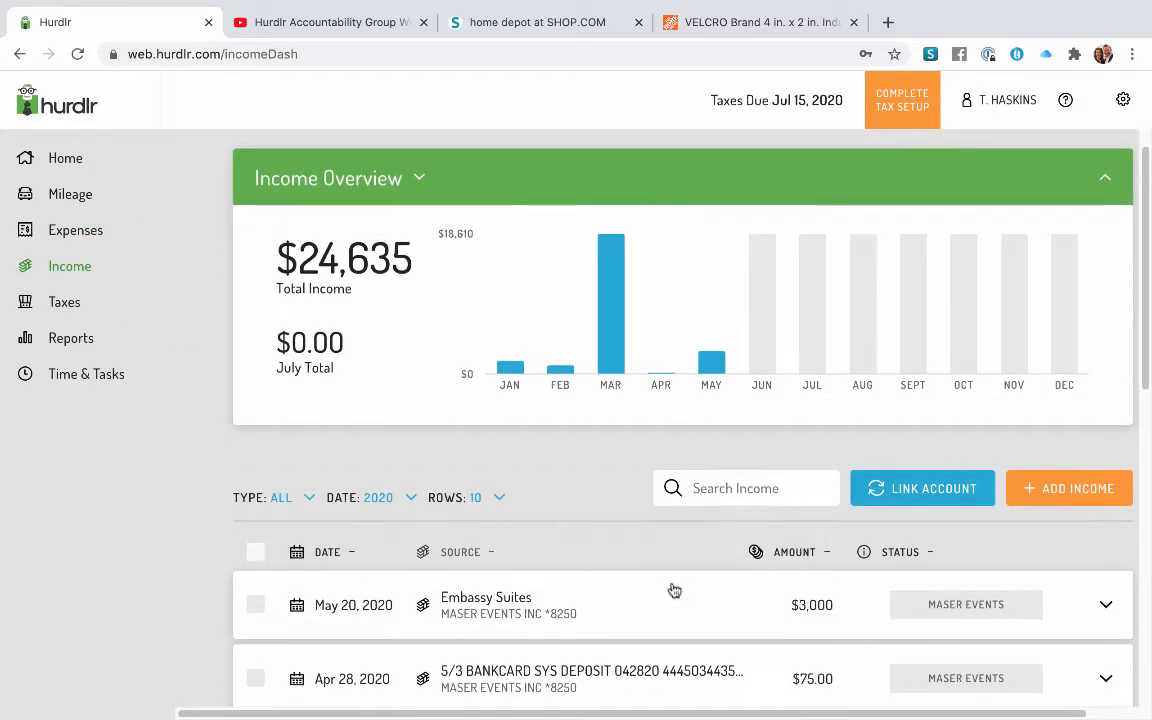
pyautogui.click(535, 605)
pyautogui.scroll(-3, 535, 600)
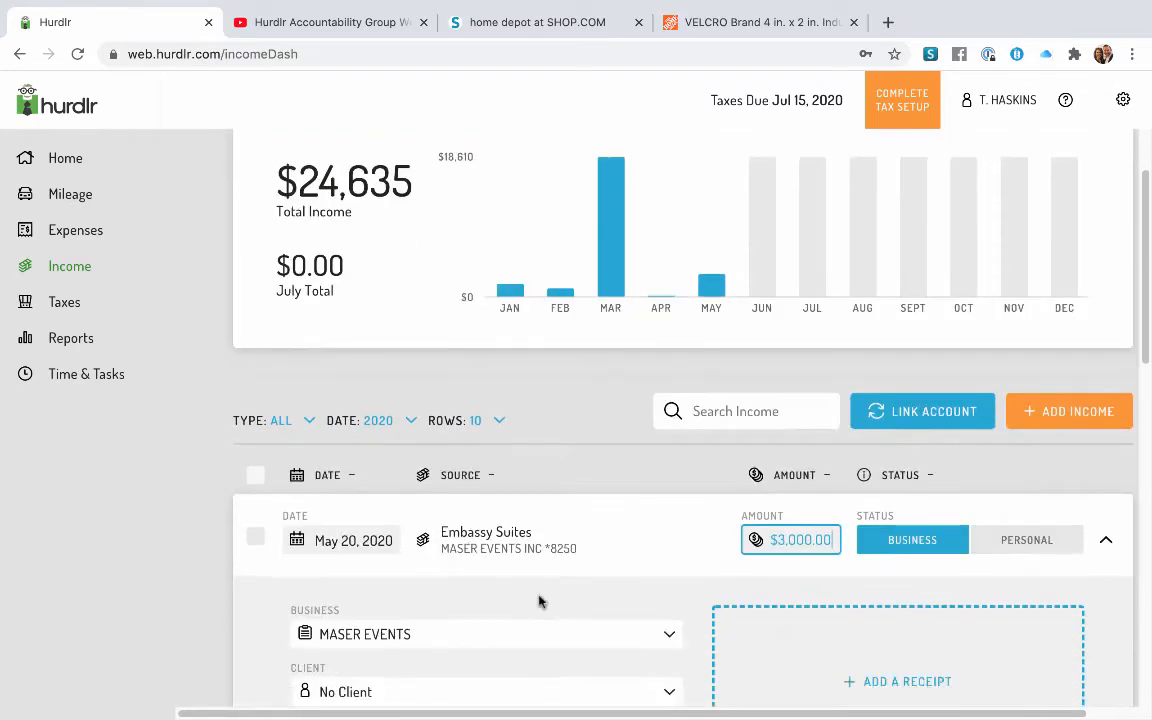
pyautogui.scroll(-1, 533, 600)
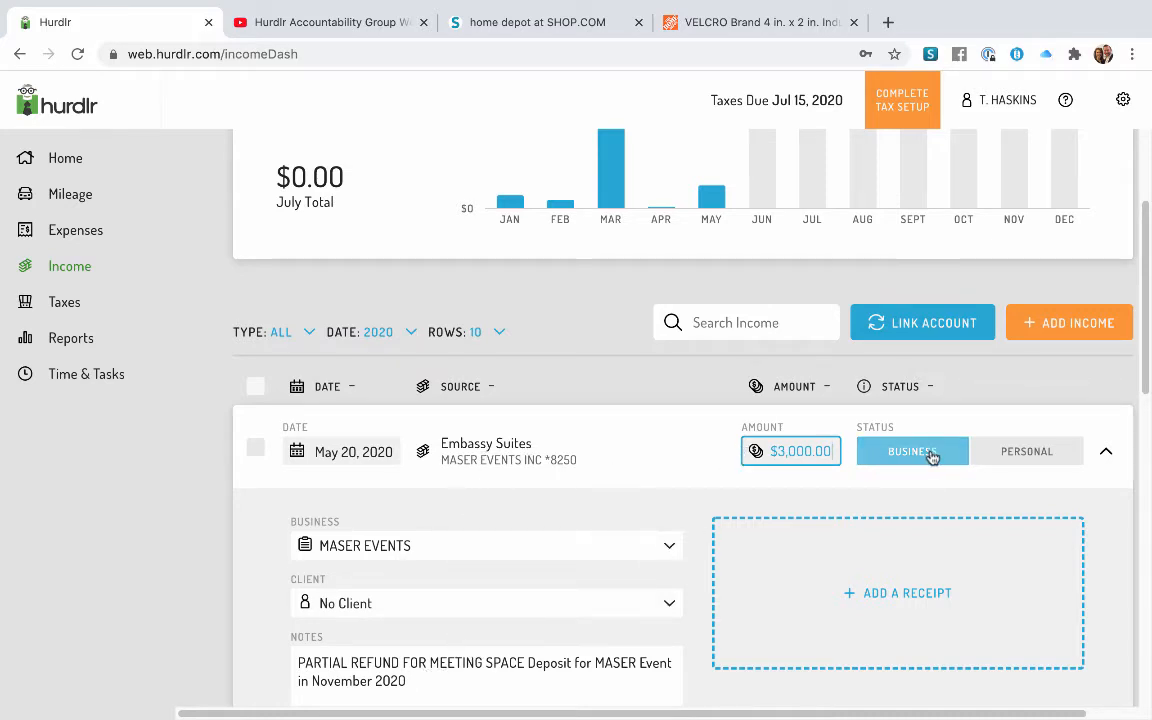
pyautogui.scroll(-1, 930, 456)
pyautogui.scroll(-3, 928, 456)
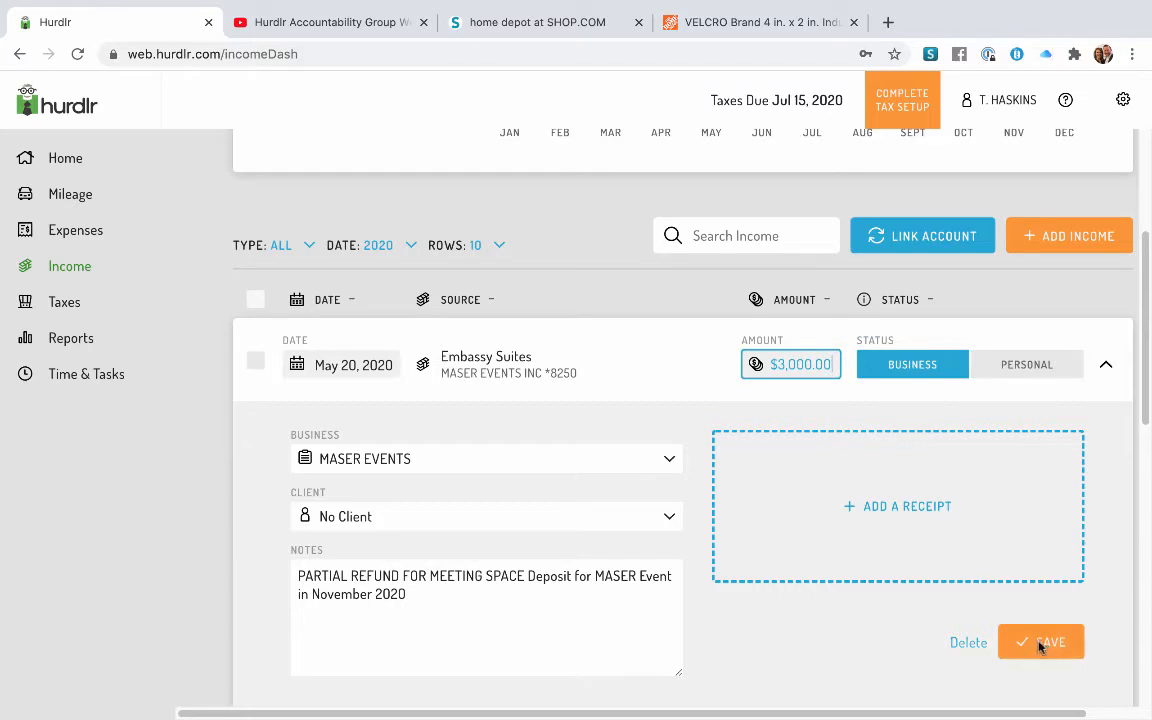
pyautogui.click(80, 271)
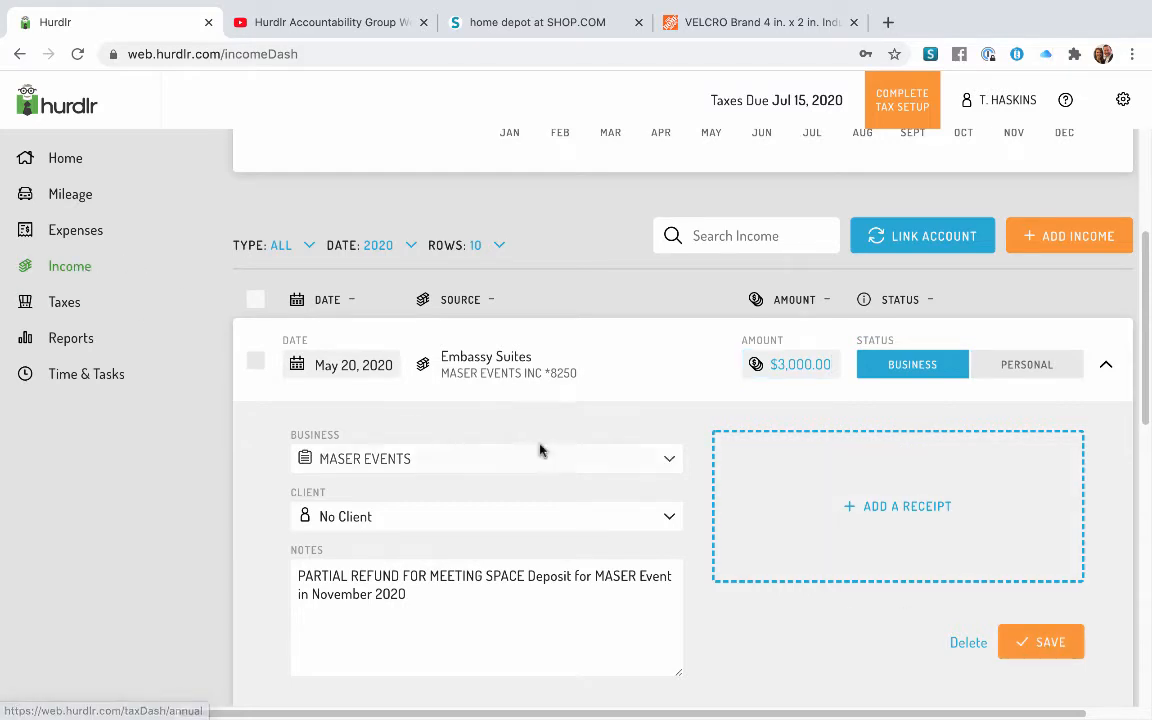
pyautogui.click(1031, 650)
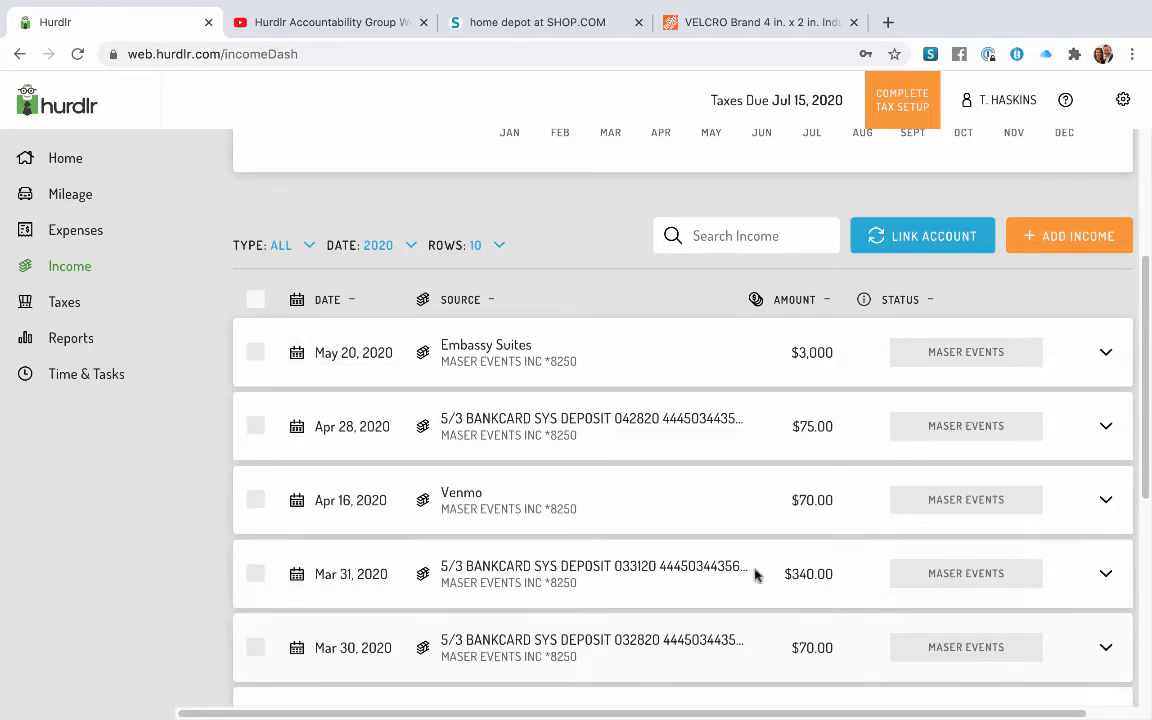
pyautogui.click(980, 350)
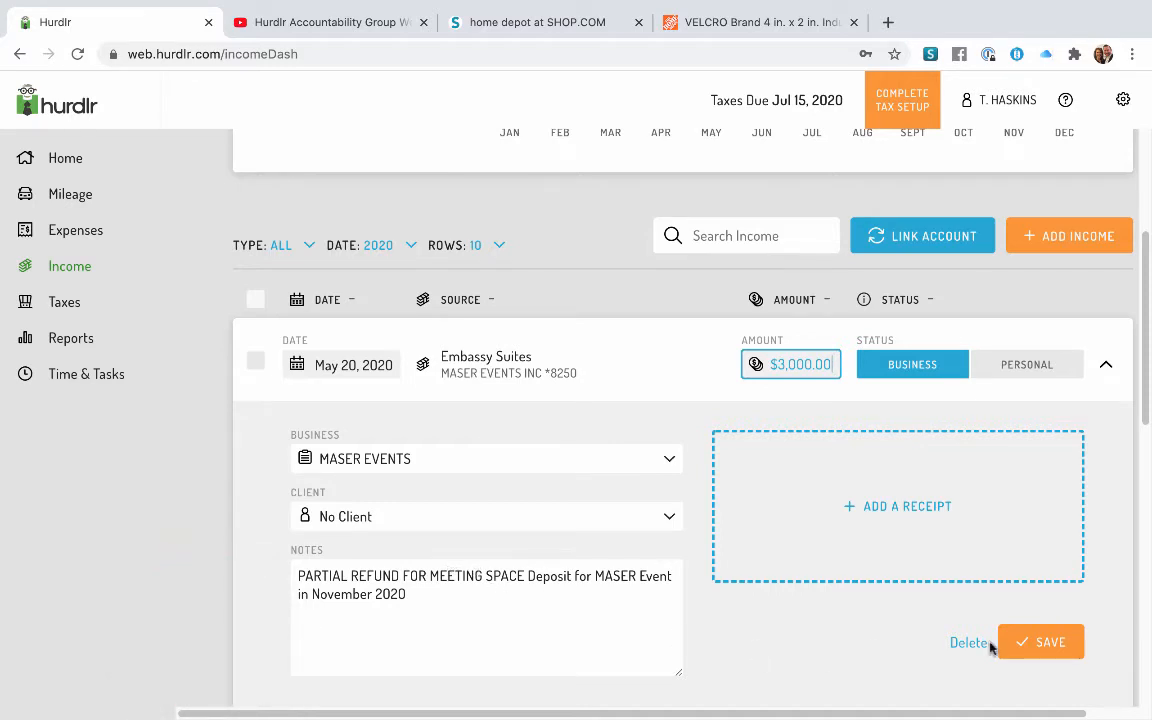
pyautogui.click(1055, 645)
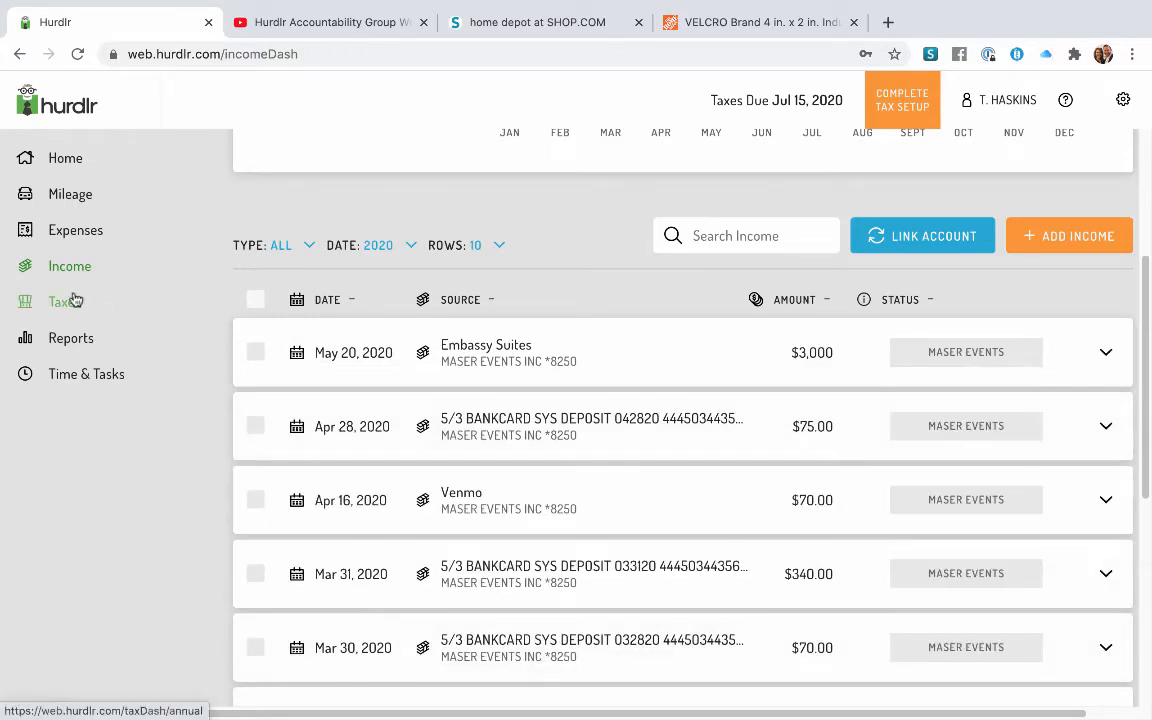
# Step: Review the note on the Jun 12, 2020 ITRANSACT expense and save its details without changes
pyautogui.click(89, 240)
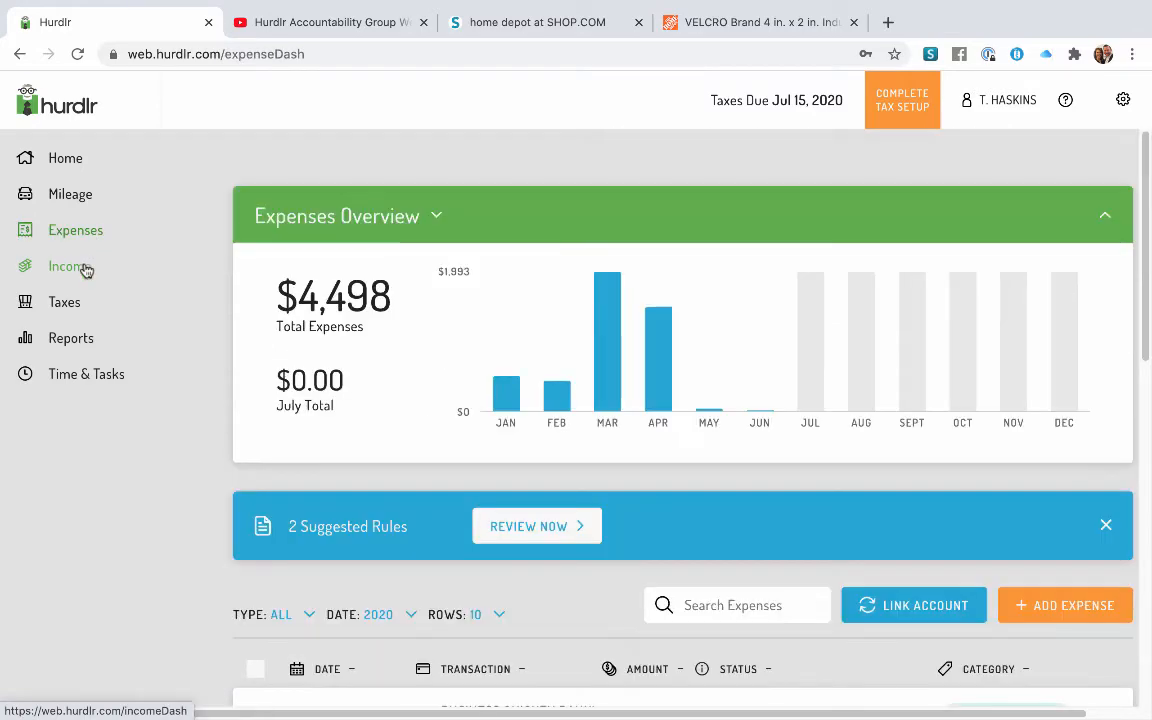
pyautogui.scroll(-3, 230, 390)
pyautogui.scroll(-1, 230, 390)
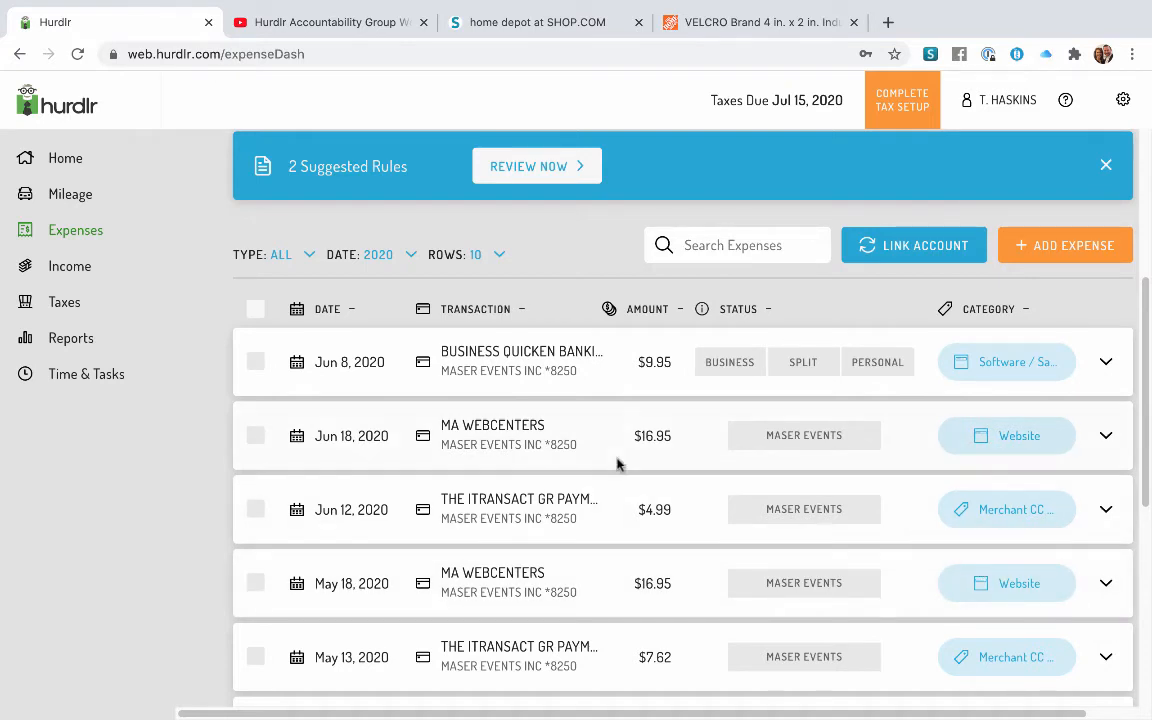
pyautogui.click(525, 489)
pyautogui.scroll(-2, 390, 610)
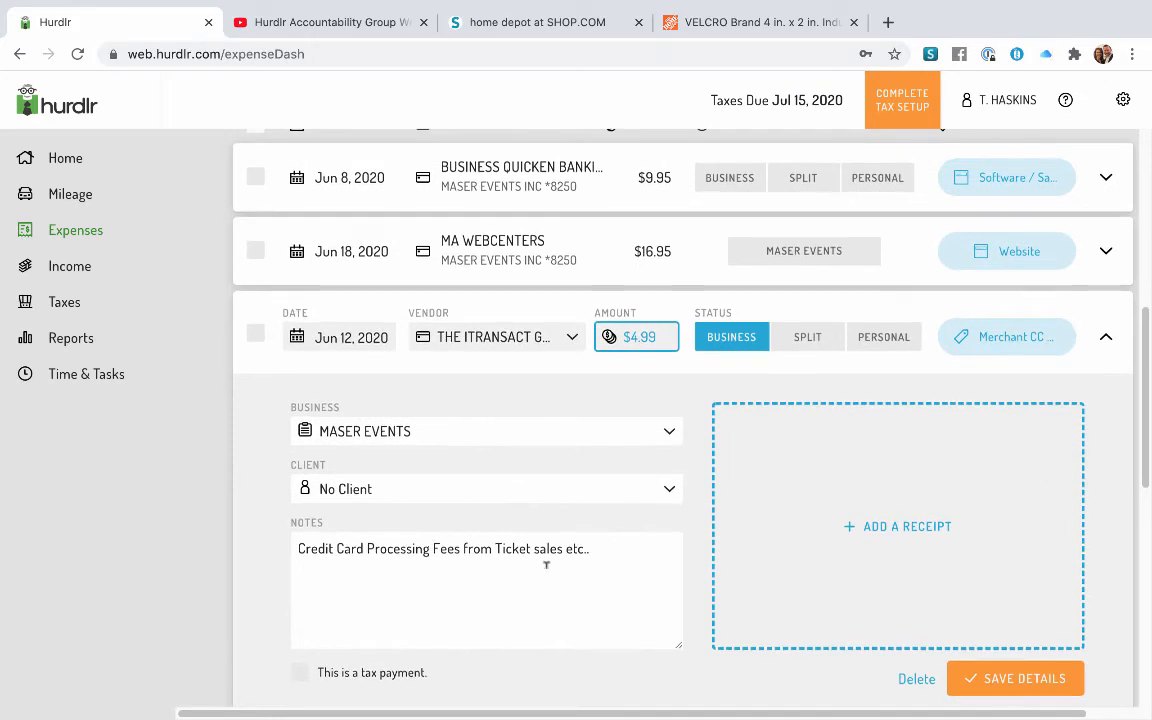
pyautogui.moveTo(627, 543); pyautogui.dragTo(288, 522)
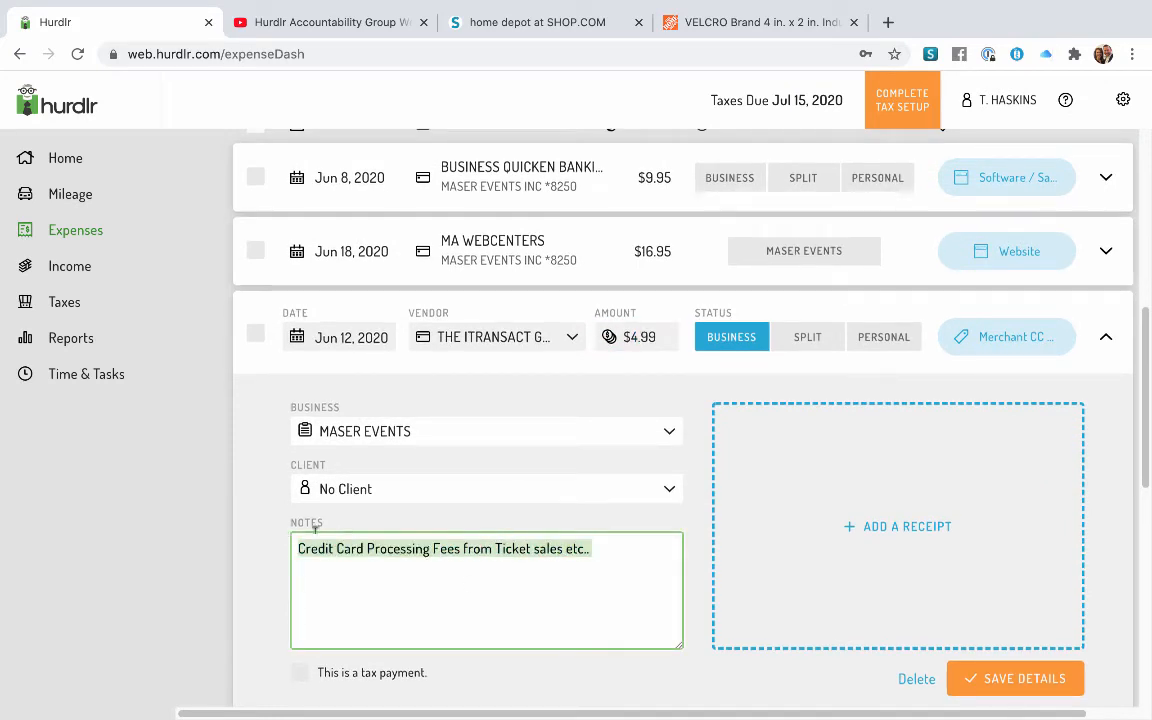
pyautogui.click(1020, 679)
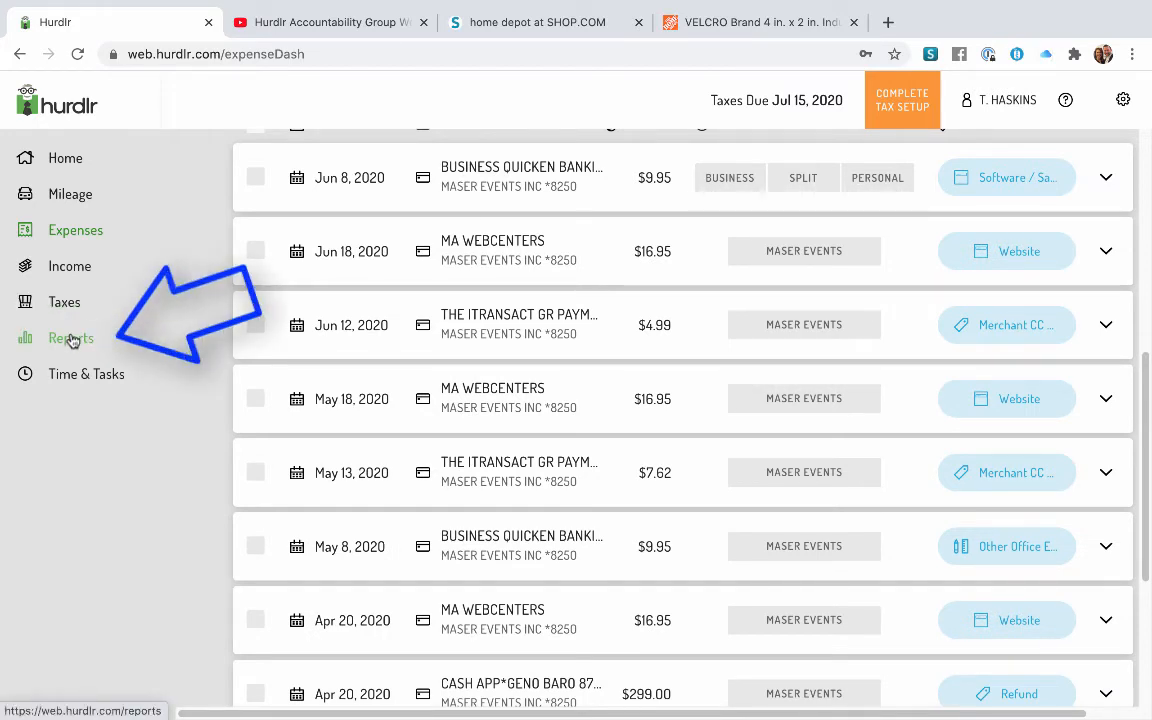
# Step: View the Business Expenses by Business report and set its date range to Last Month
pyautogui.click(71, 342)
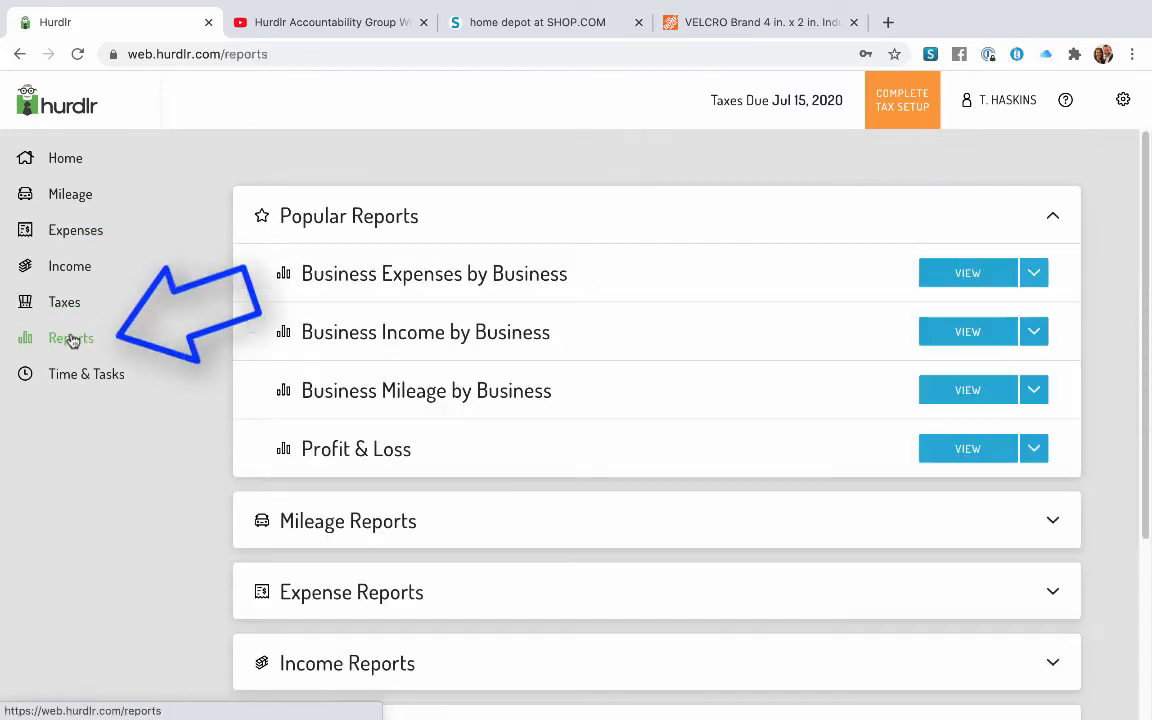
pyautogui.click(450, 276)
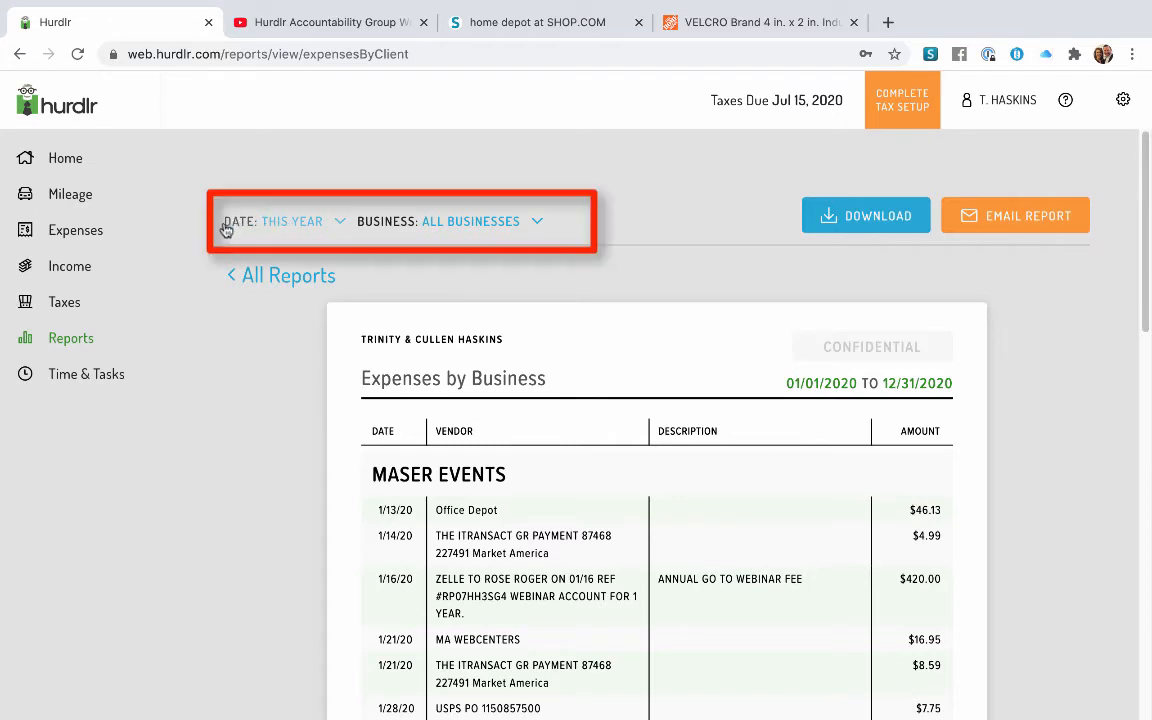
pyautogui.click(286, 222)
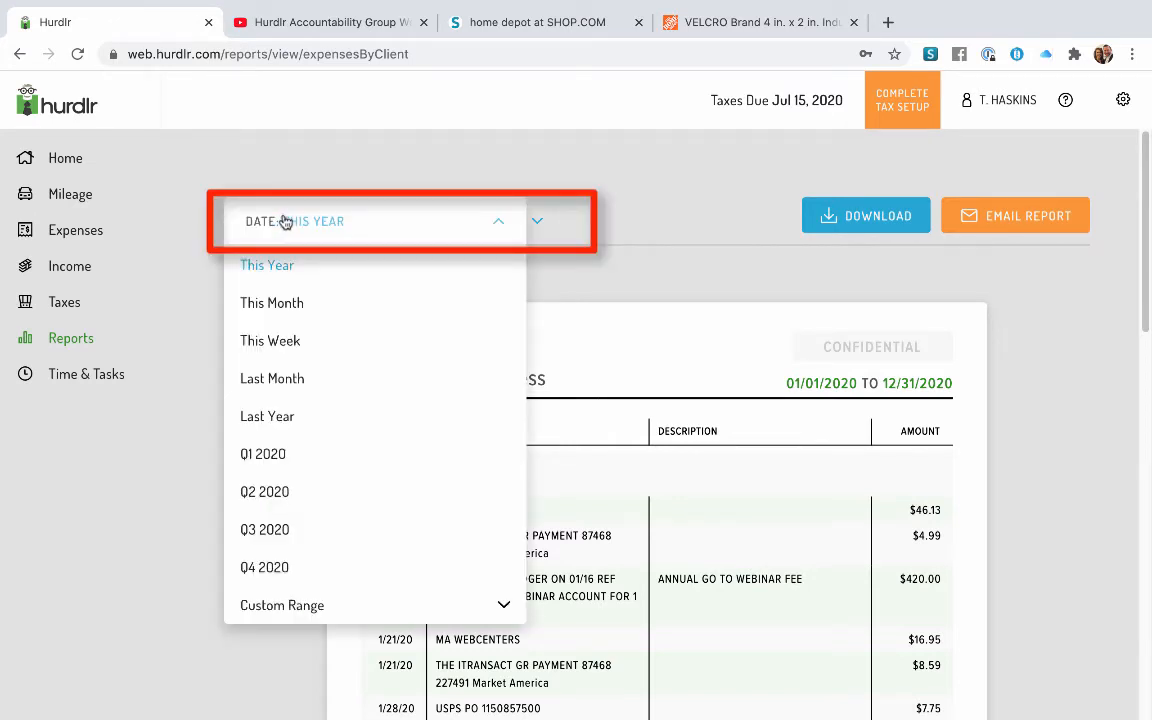
pyautogui.click(276, 377)
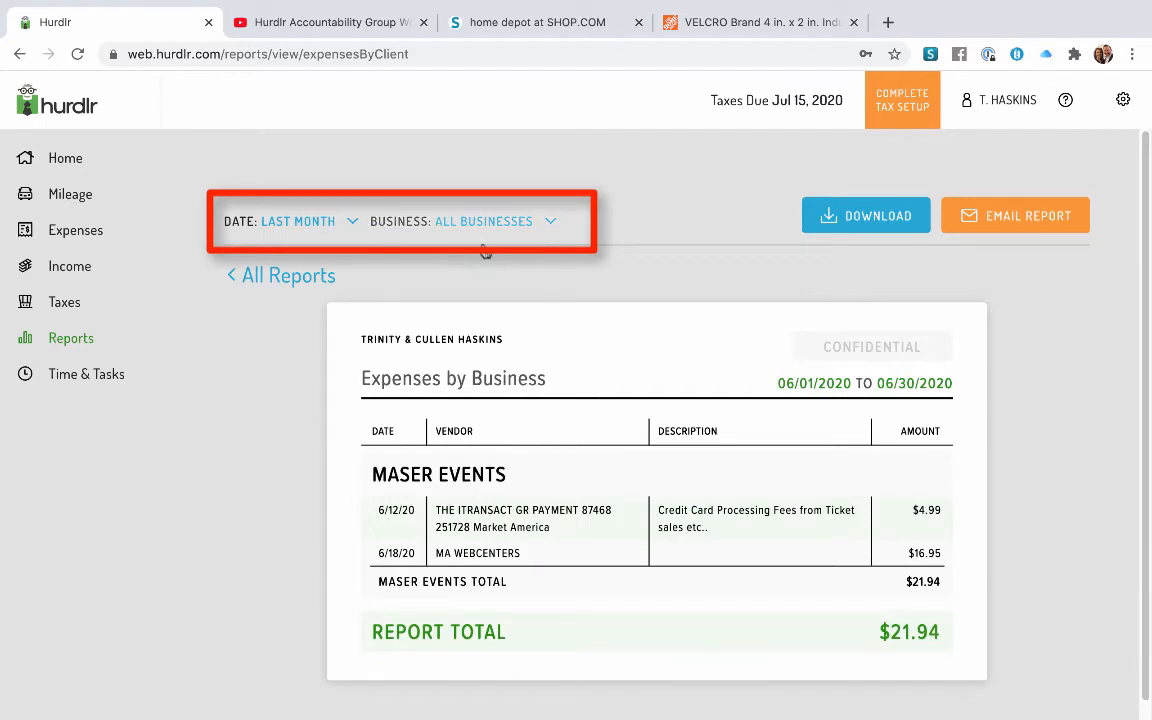
# Step: Filter the expense report to the MASER EVENTS business only
pyautogui.click(476, 223)
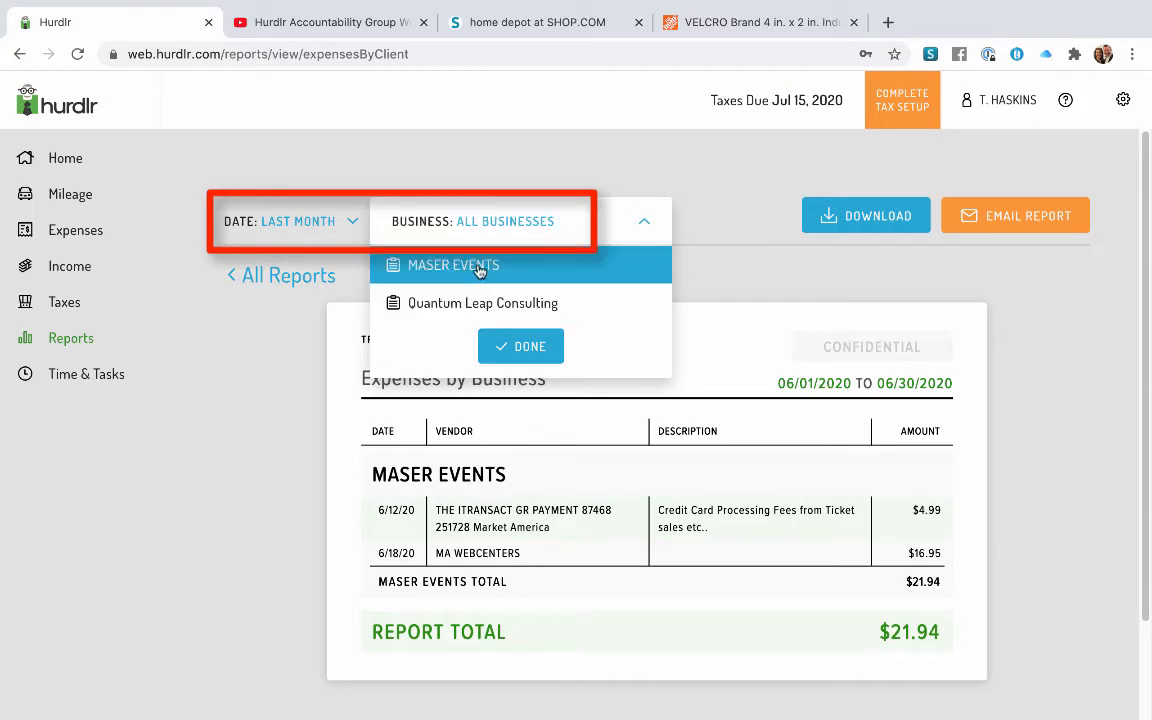
pyautogui.click(479, 271)
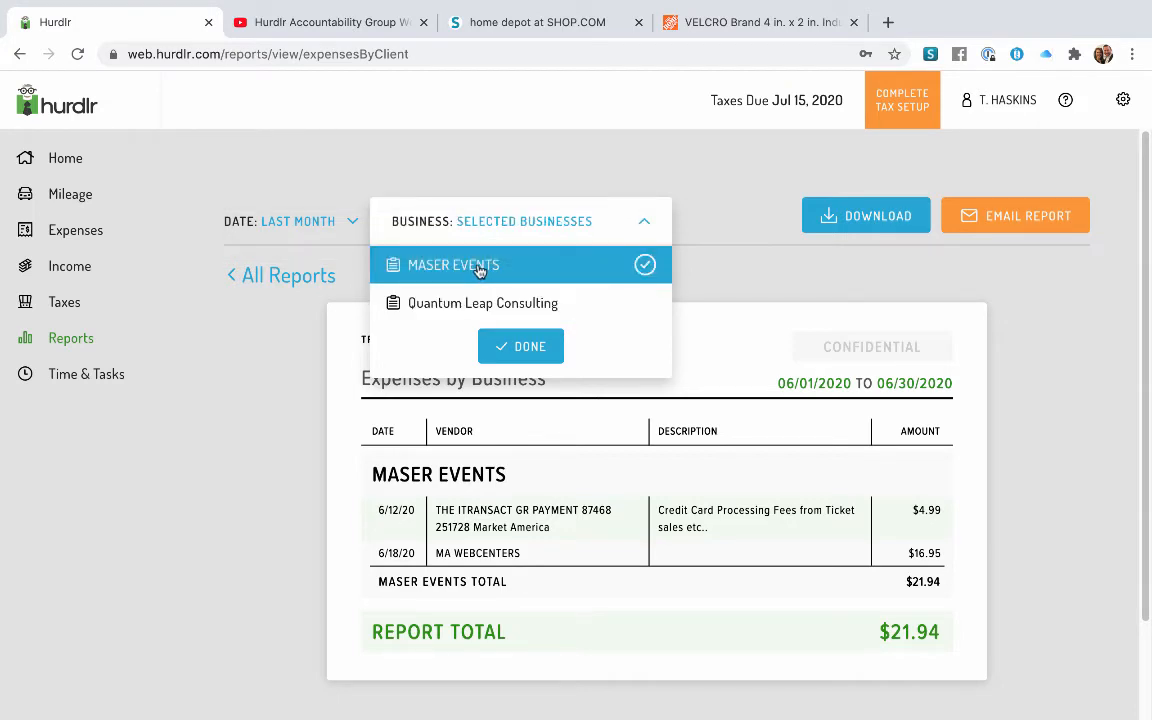
pyautogui.click(530, 347)
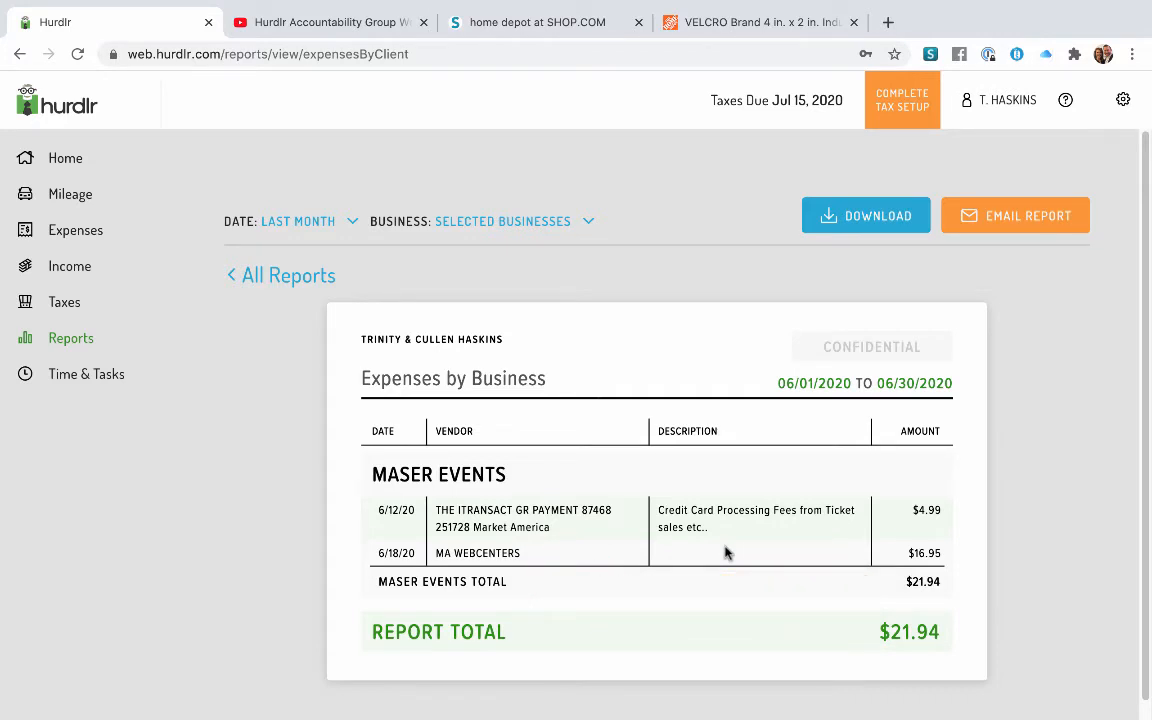
# Step: Download the filtered Expenses by Business report as a PDF and open the downloaded file
pyautogui.click(832, 216)
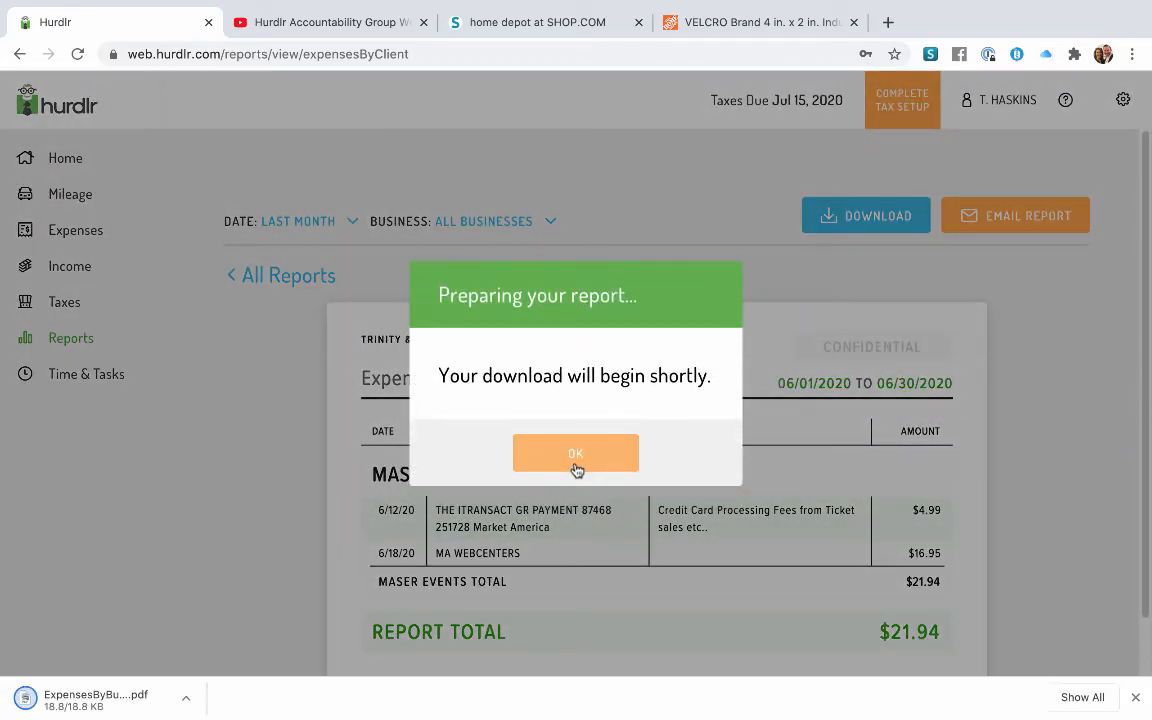
pyautogui.click(576, 460)
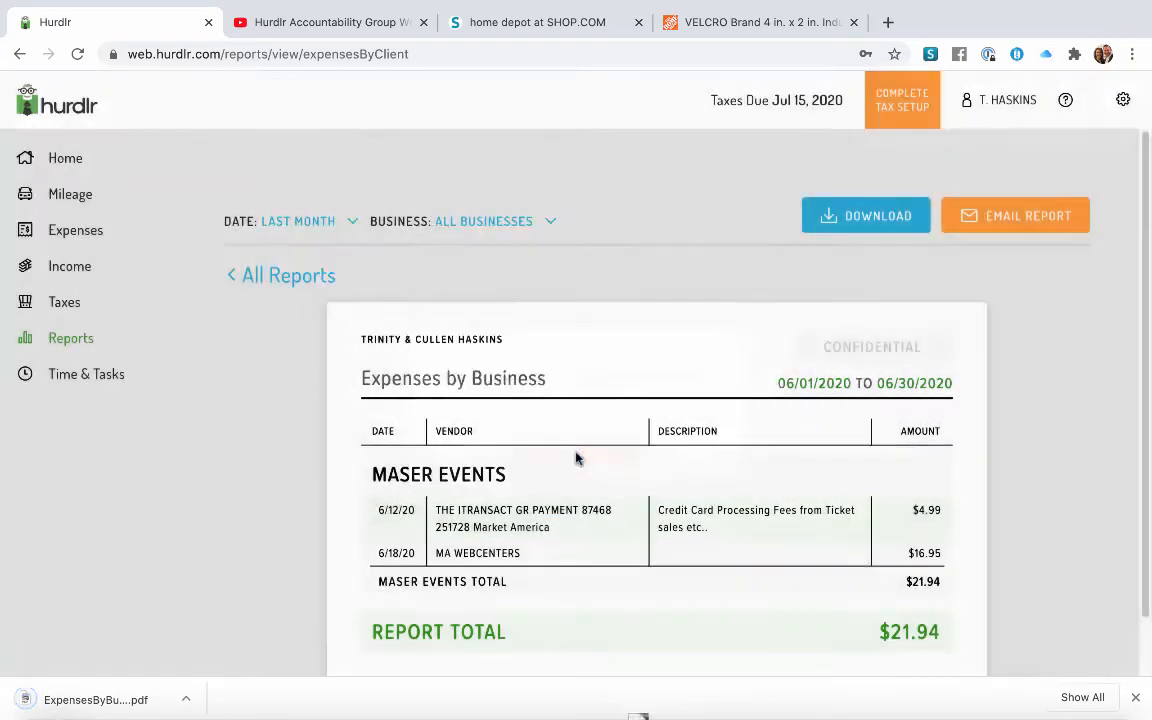
pyautogui.click(80, 703)
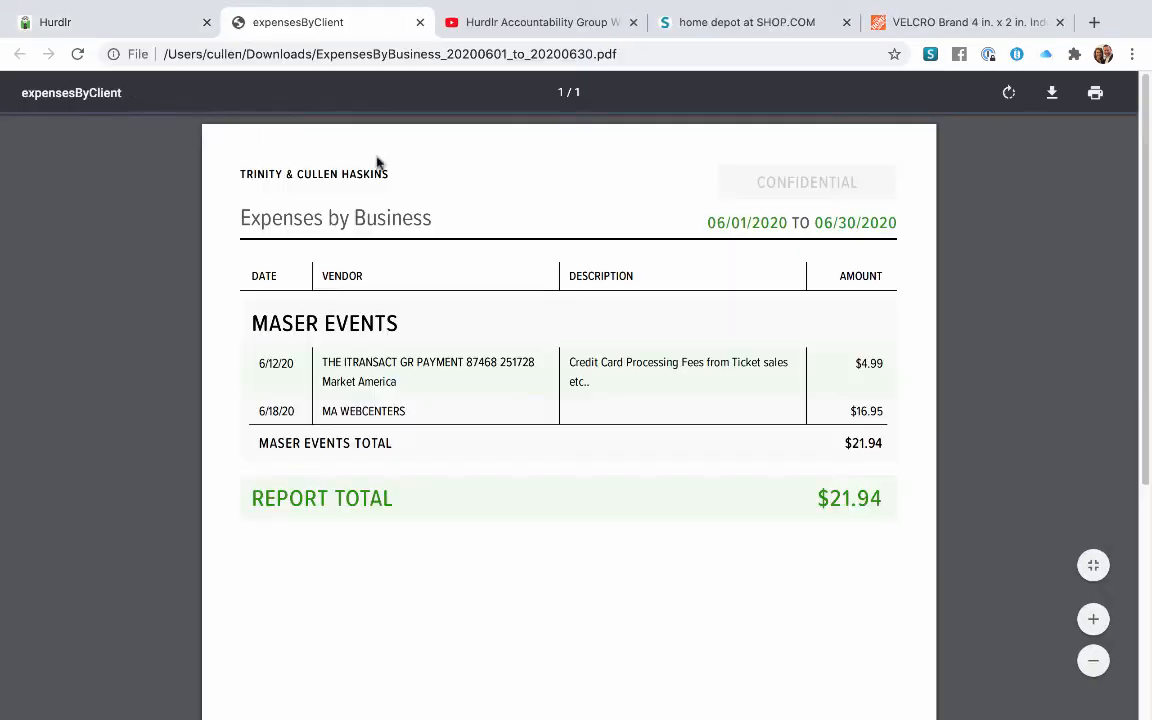
# Step: Start saving a copy of the PDF report and choose the SE Region > Bank > 2020 Statements > 2020 BTS folder as its destination
pyautogui.click(1052, 94)
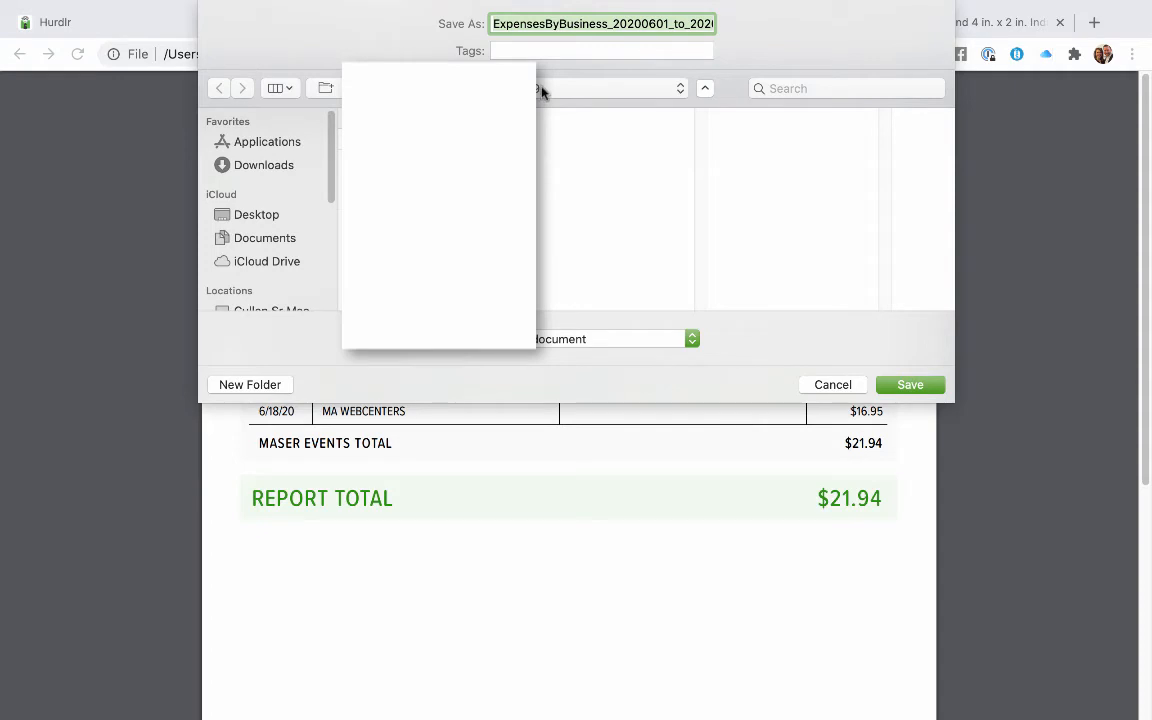
pyautogui.scroll(-5, 283, 237)
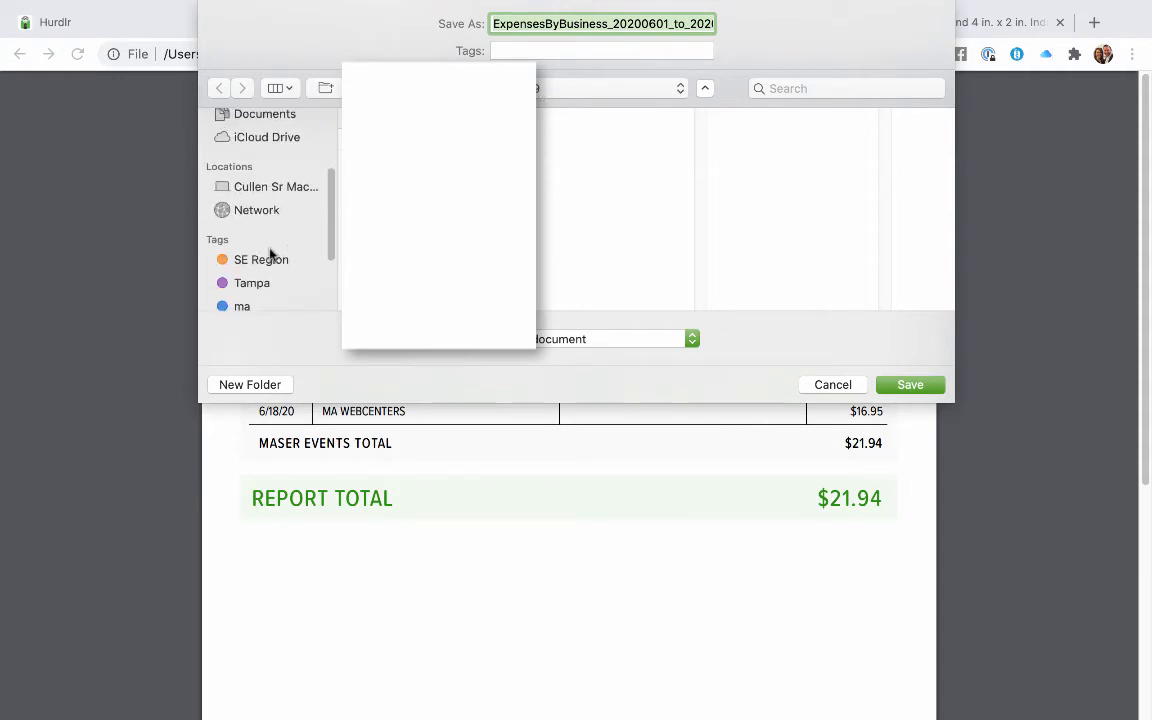
pyautogui.click(264, 259)
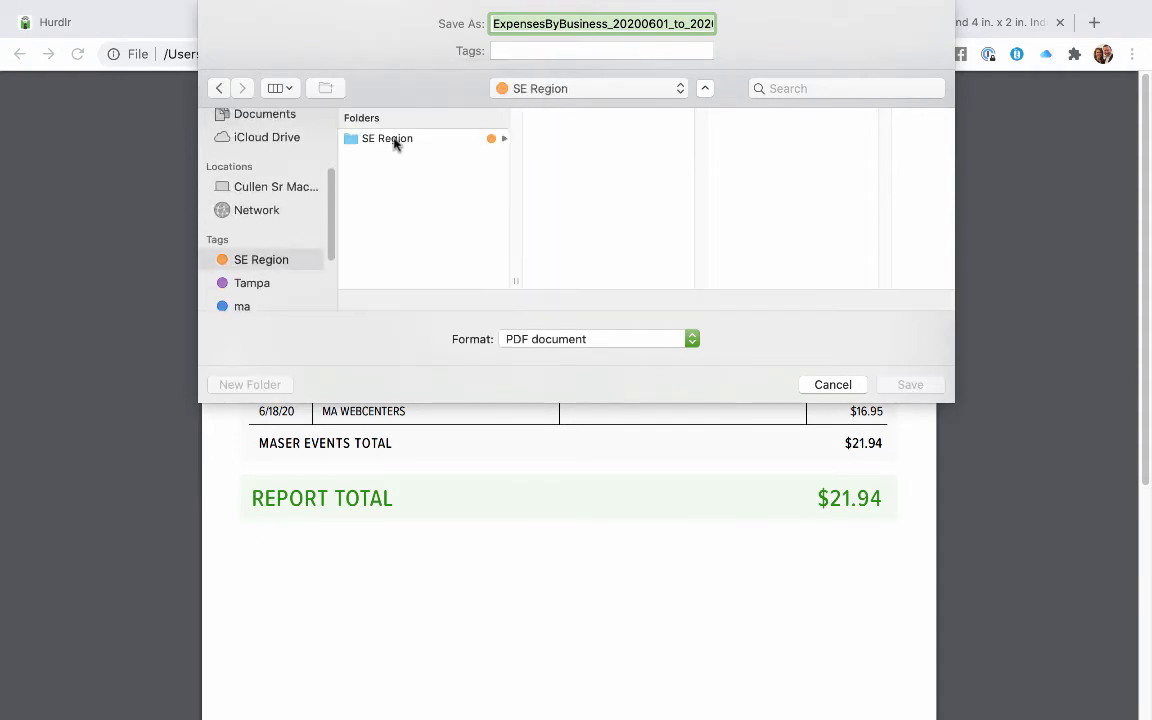
pyautogui.click(395, 141)
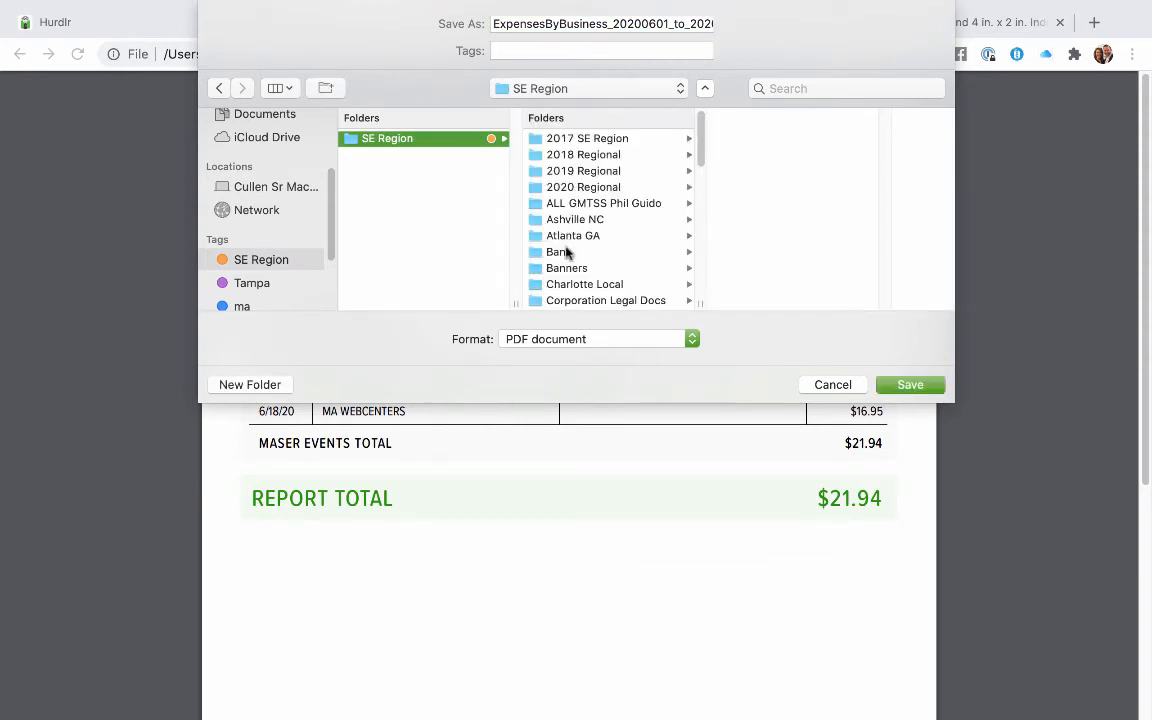
pyautogui.click(566, 253)
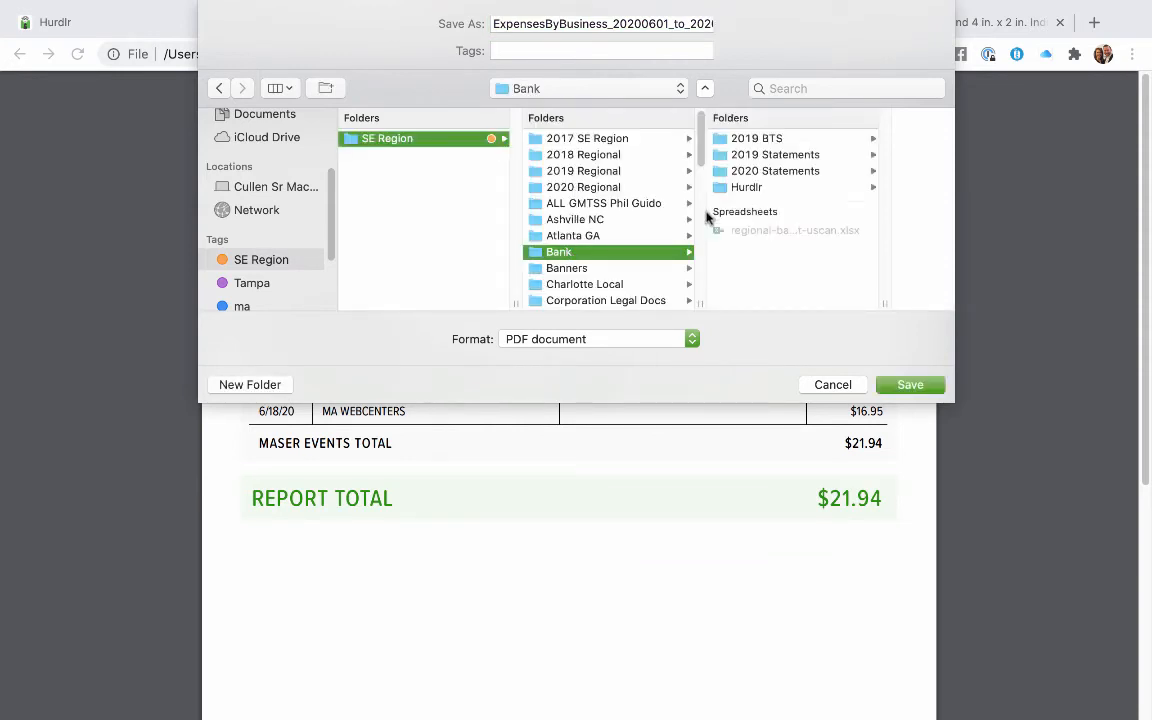
pyautogui.click(770, 172)
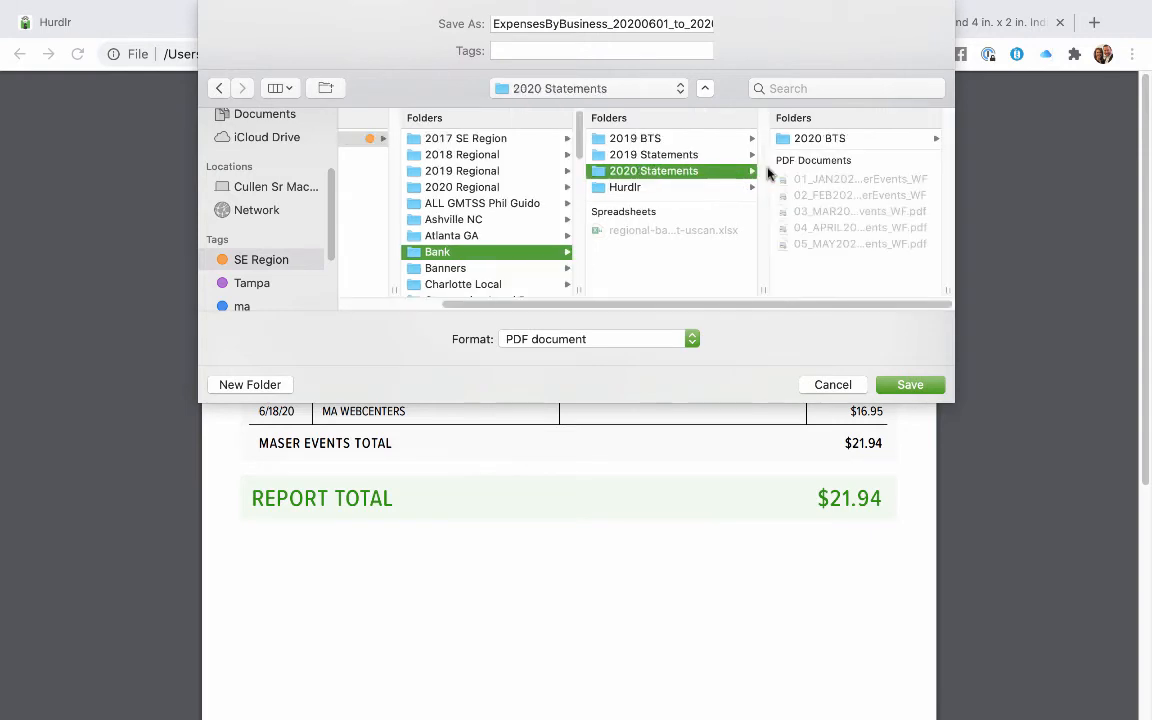
pyautogui.click(800, 139)
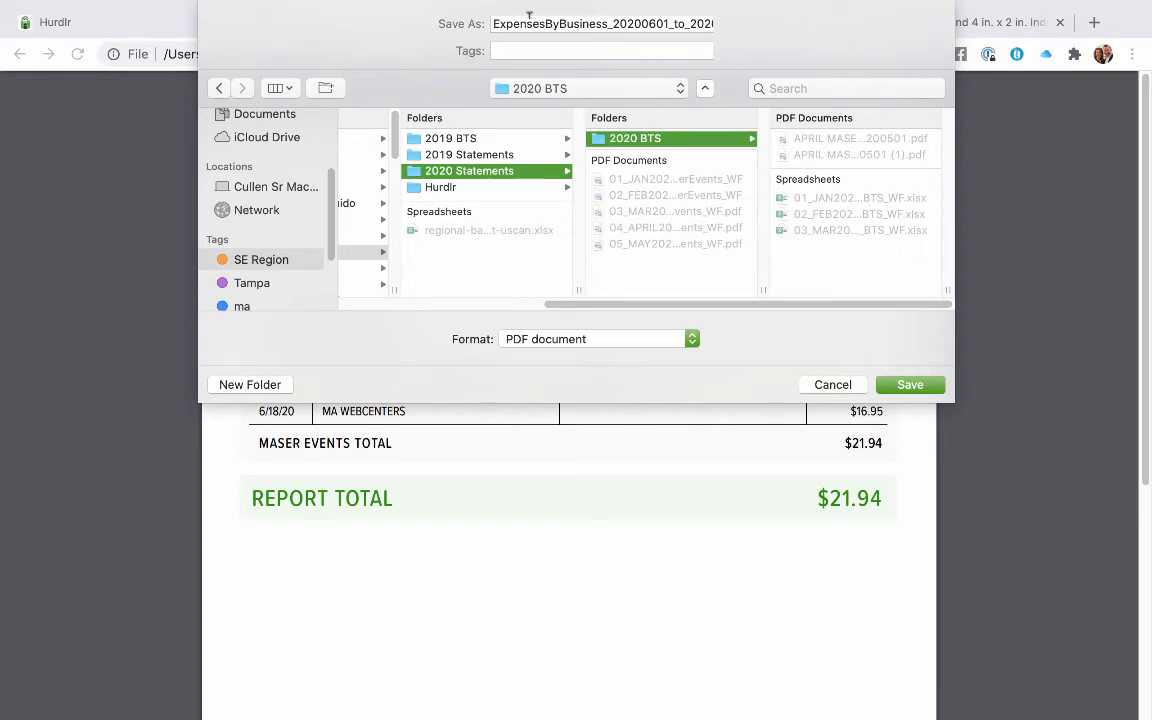
# Step: Reuse the existing April MASER report's file name, change it to "6June MASER Expensesfor SE Regional" and save the PDF
pyautogui.click(814, 143)
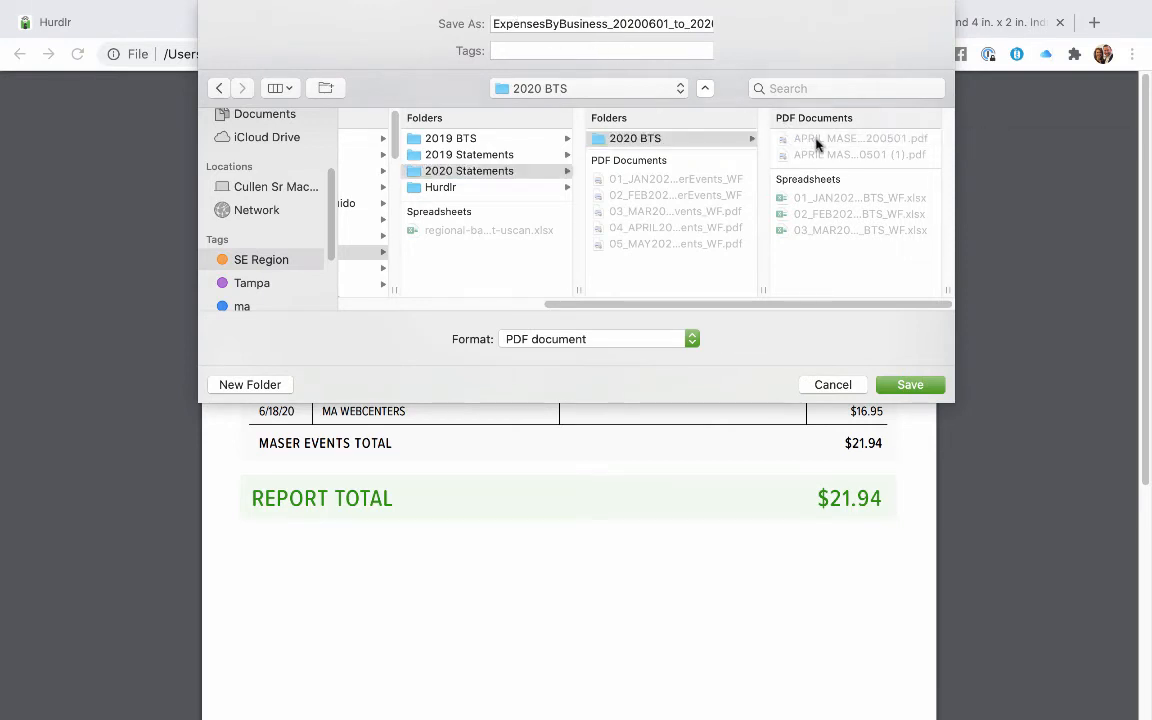
pyautogui.doubleClick(508, 22)
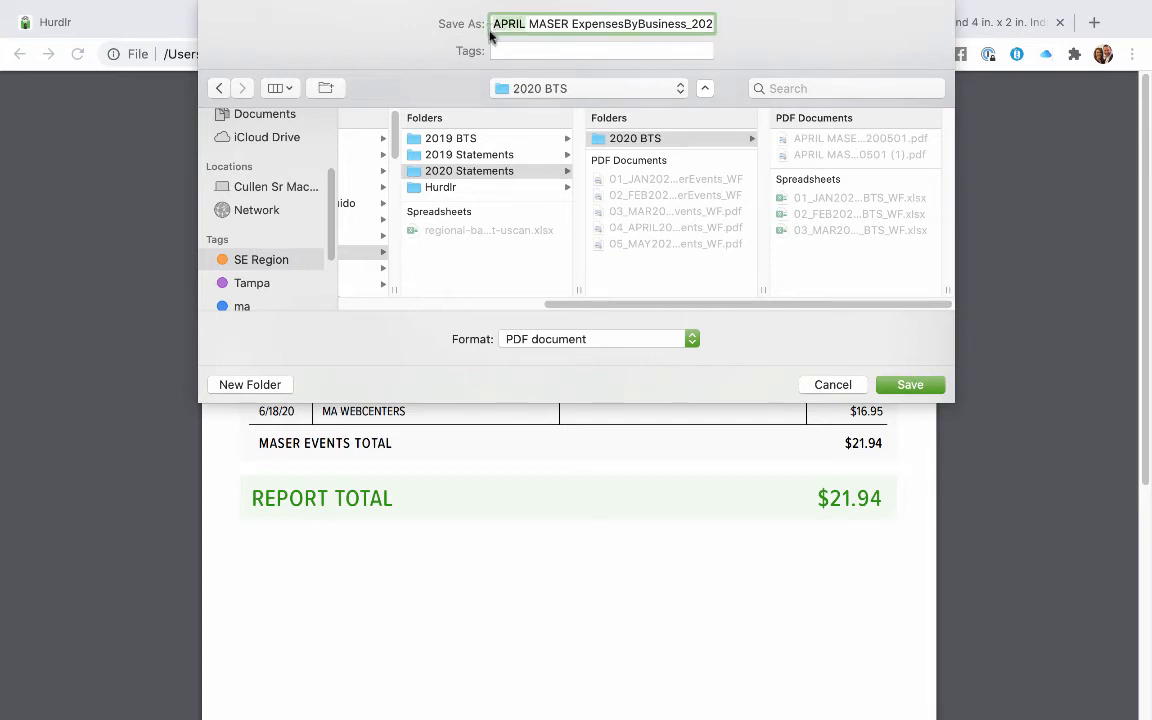
pyautogui.write('June')
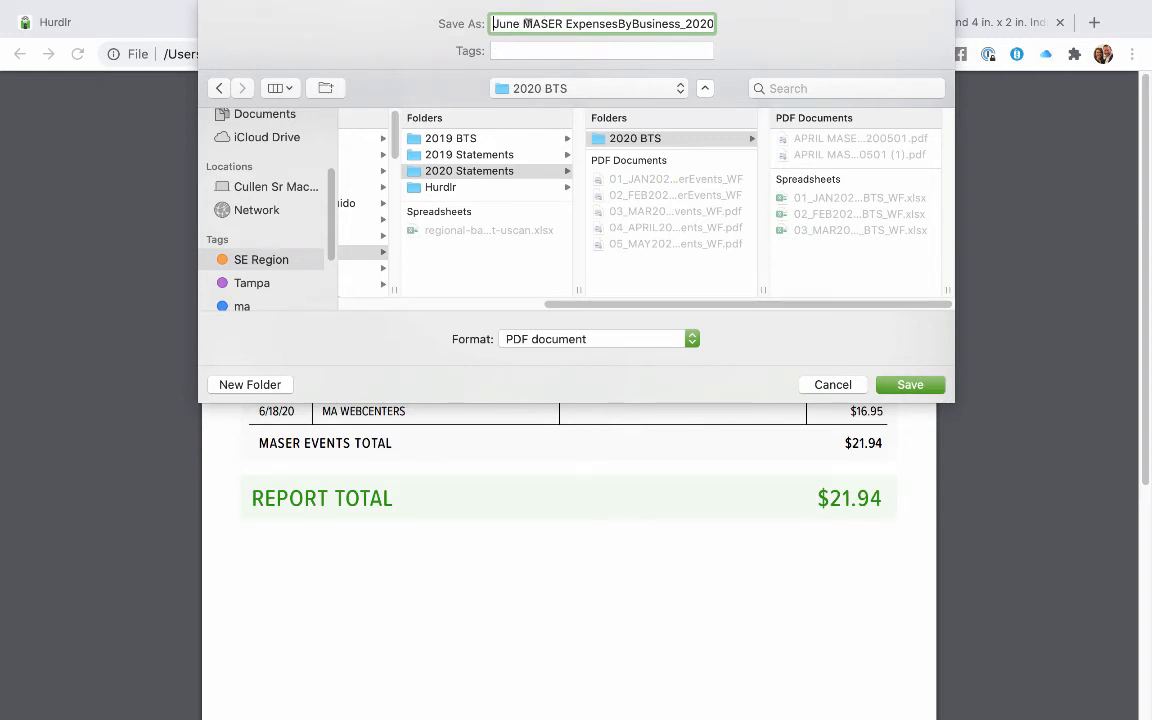
pyautogui.write('6')
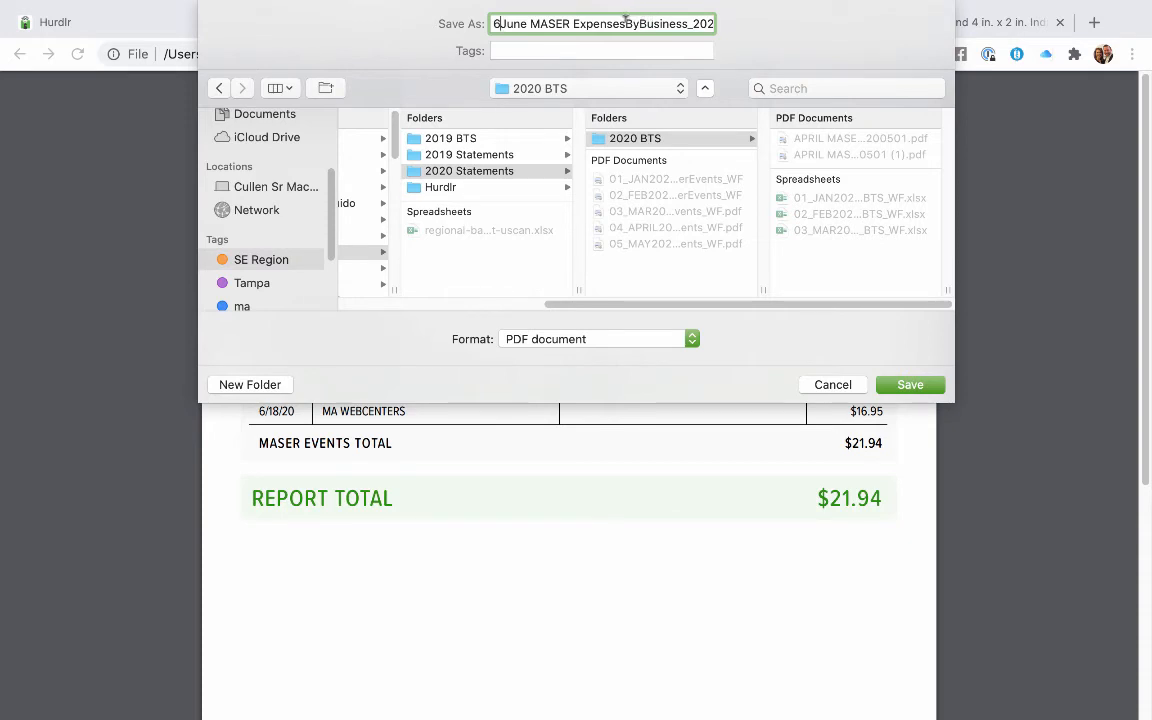
pyautogui.moveTo(626, 20); pyautogui.dragTo(777, 24)
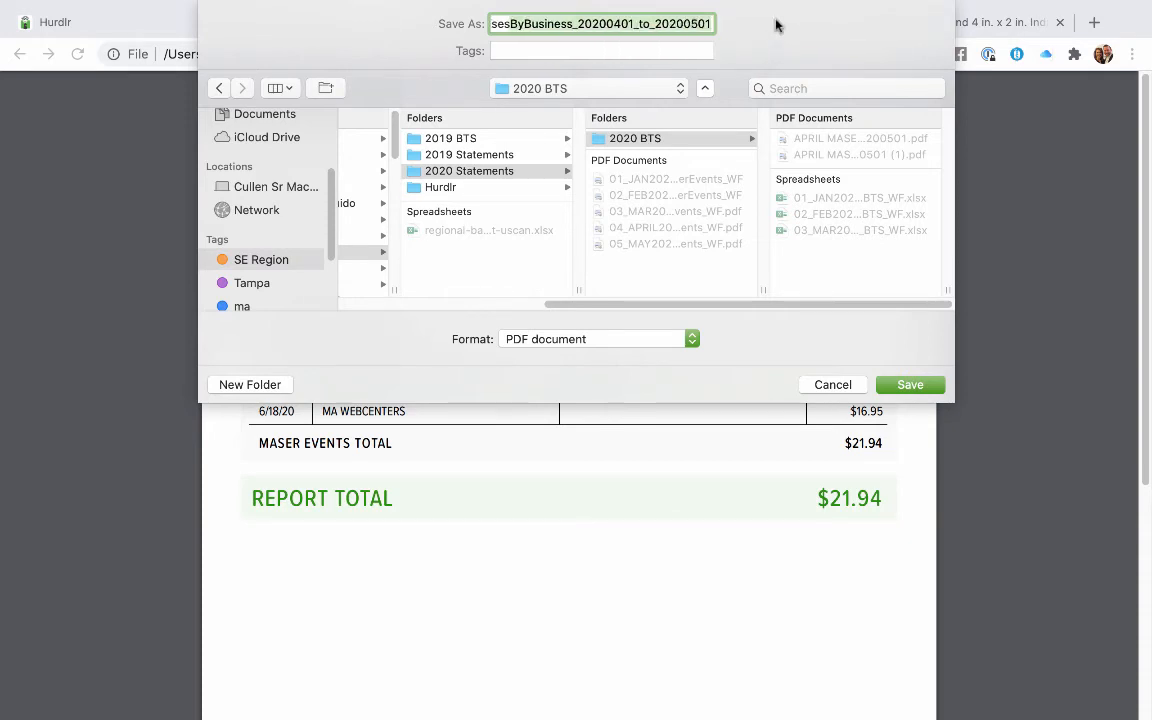
pyautogui.write('for')
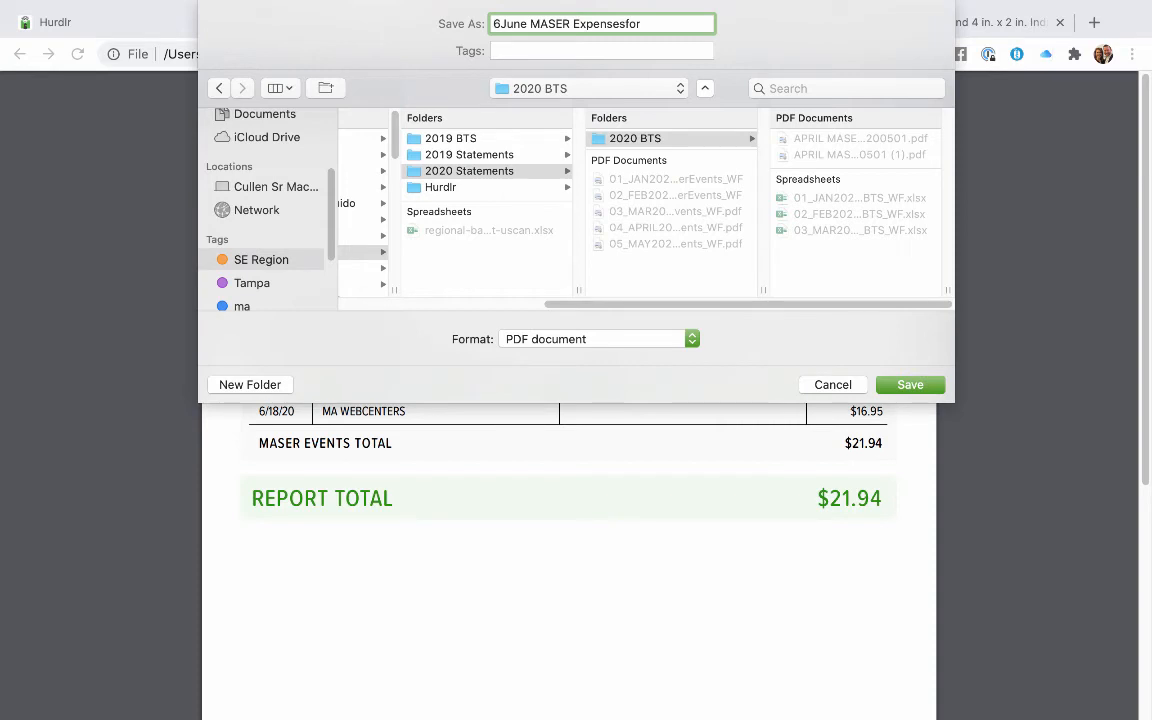
pyautogui.write(' SE Regional')
pyautogui.click(908, 386)
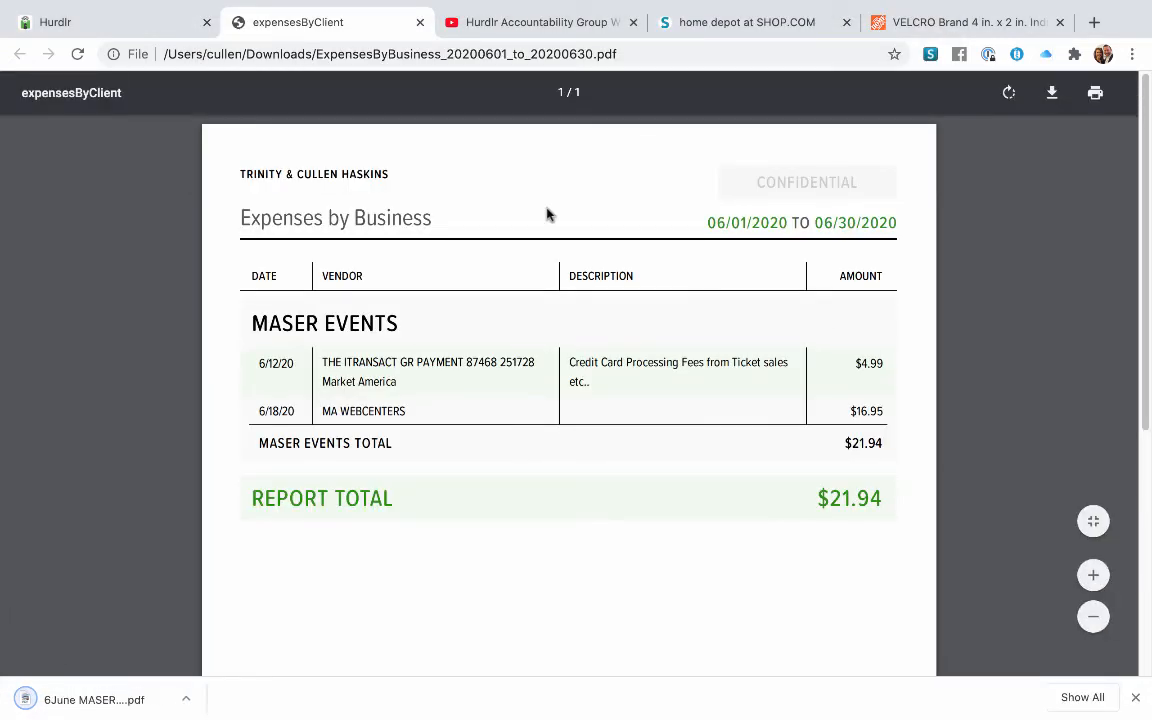
# Step: Return to the Hurdlr reports list and view the Business Income by Business report
pyautogui.click(70, 24)
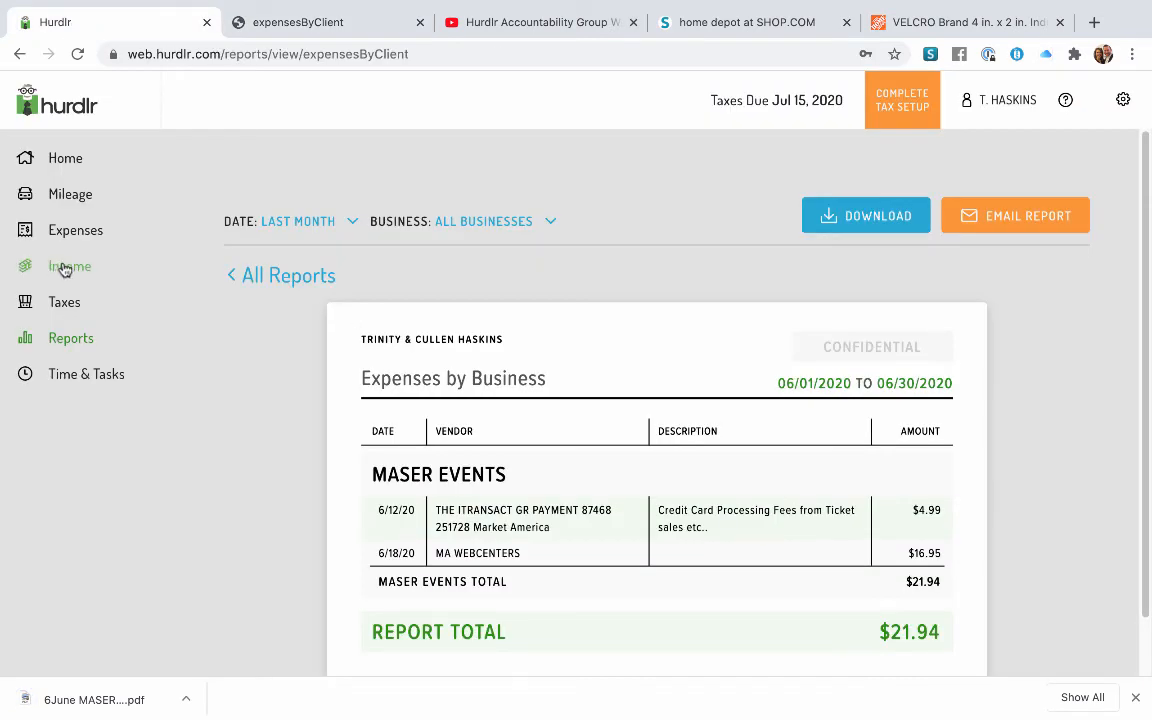
pyautogui.click(60, 340)
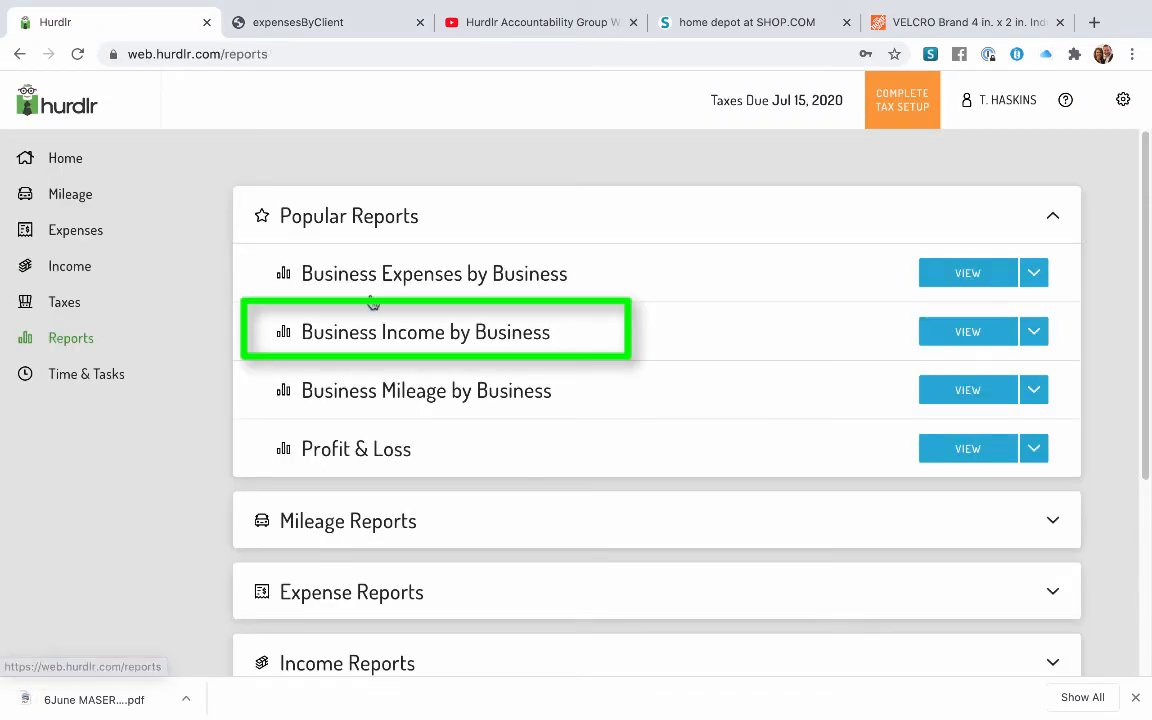
pyautogui.click(406, 334)
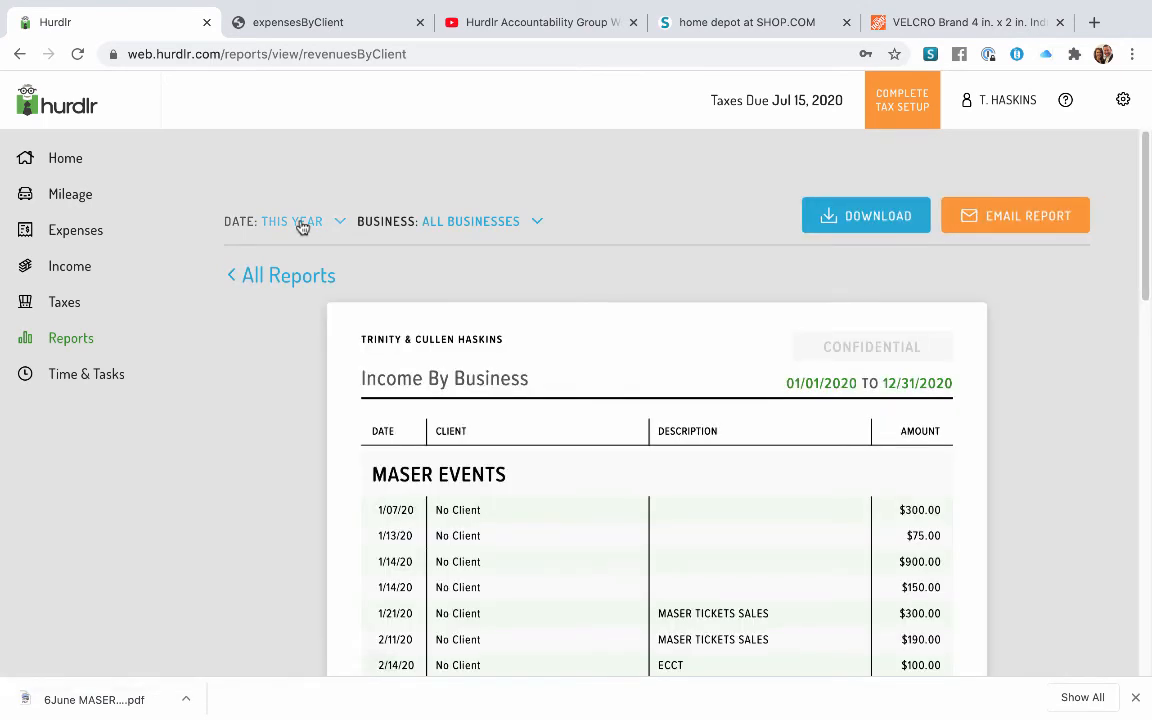
# Step: Examine the income report's custom date range options, including the start and end date calendars, without applying a range
pyautogui.click(301, 224)
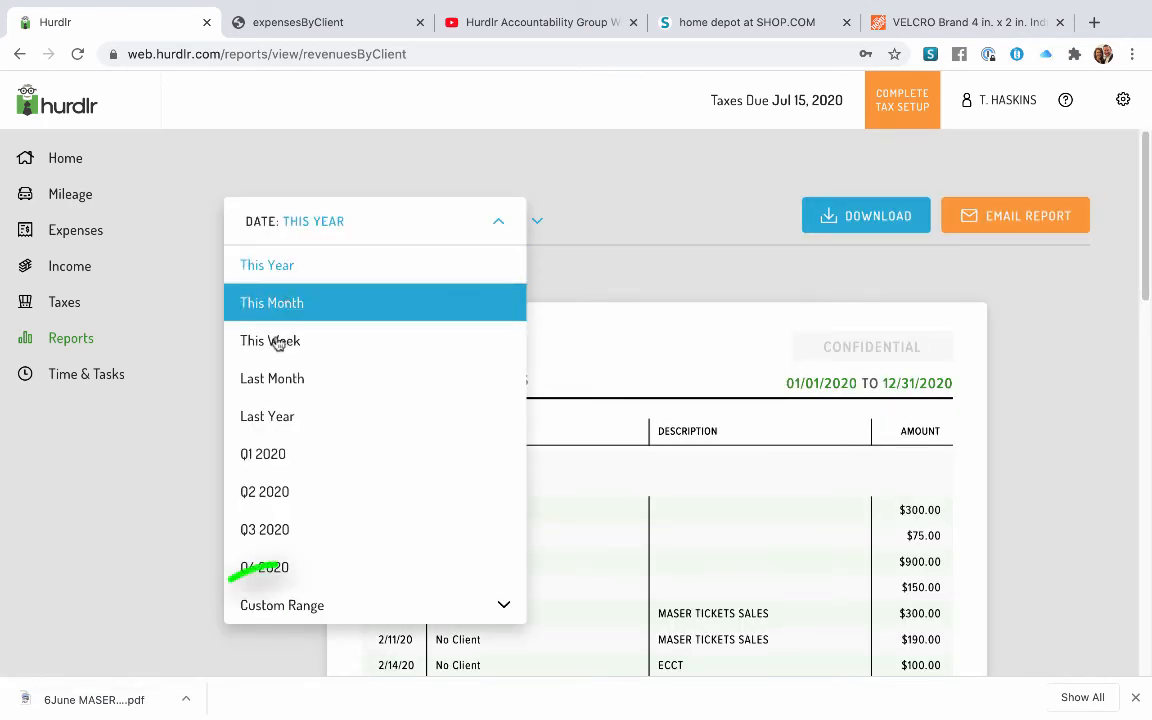
pyautogui.click(288, 612)
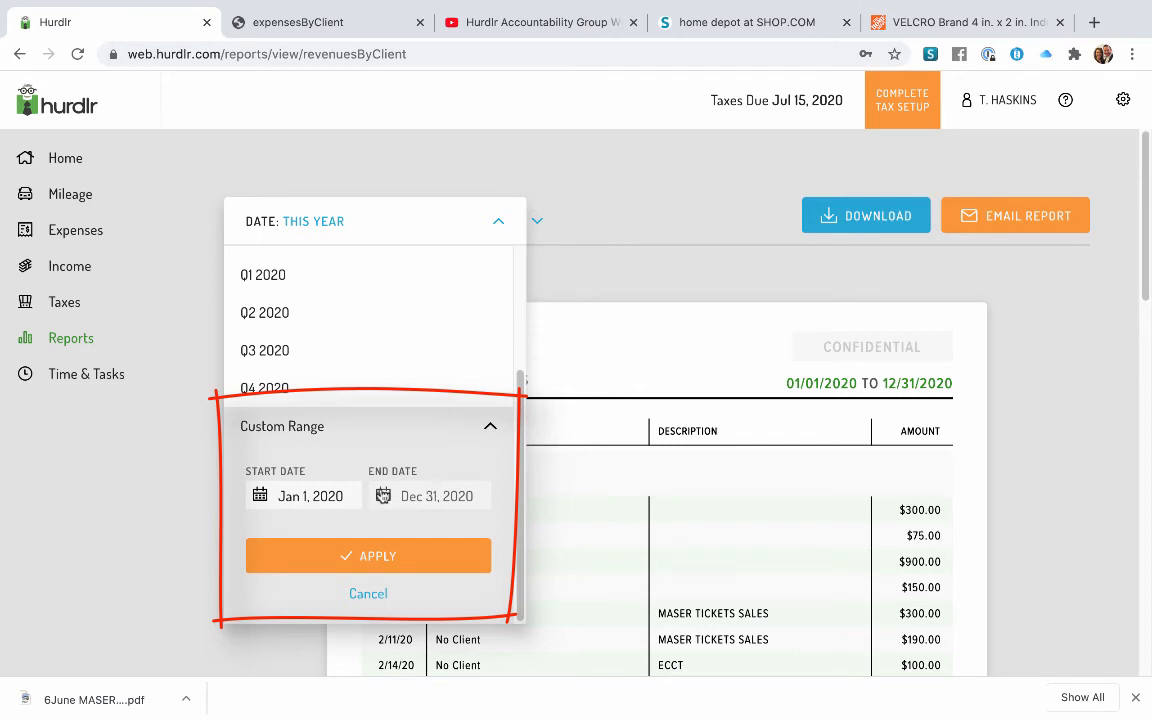
pyautogui.click(301, 503)
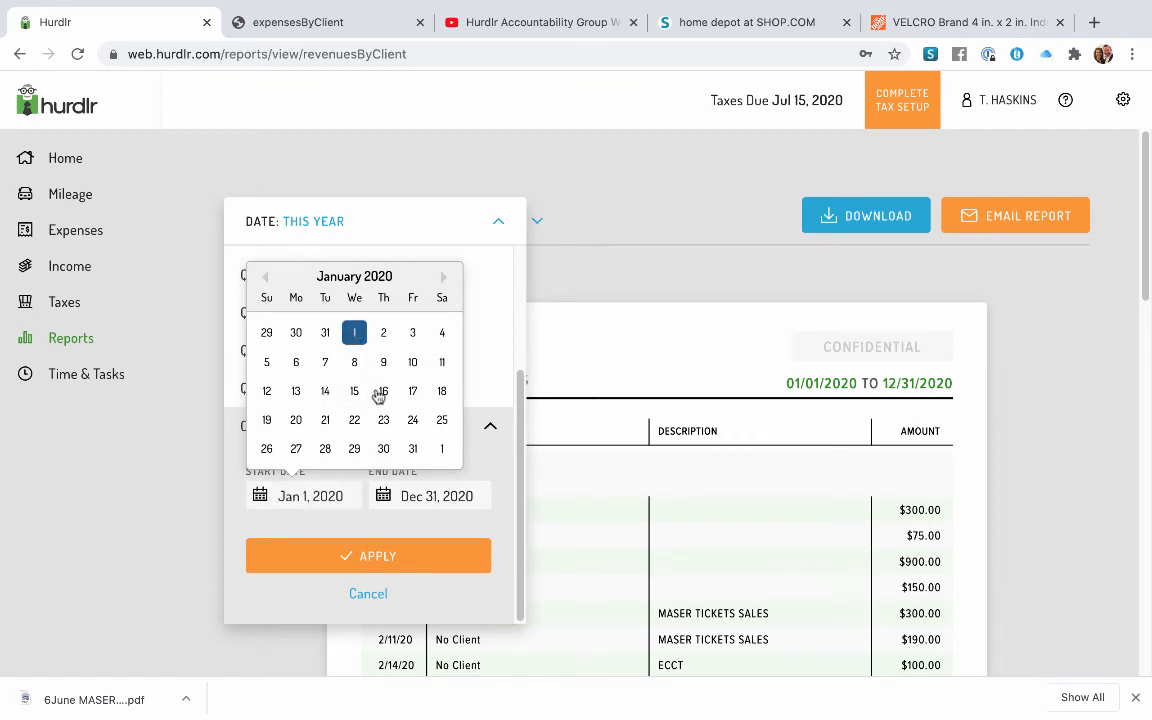
pyautogui.click(429, 494)
pyautogui.click(429, 494)
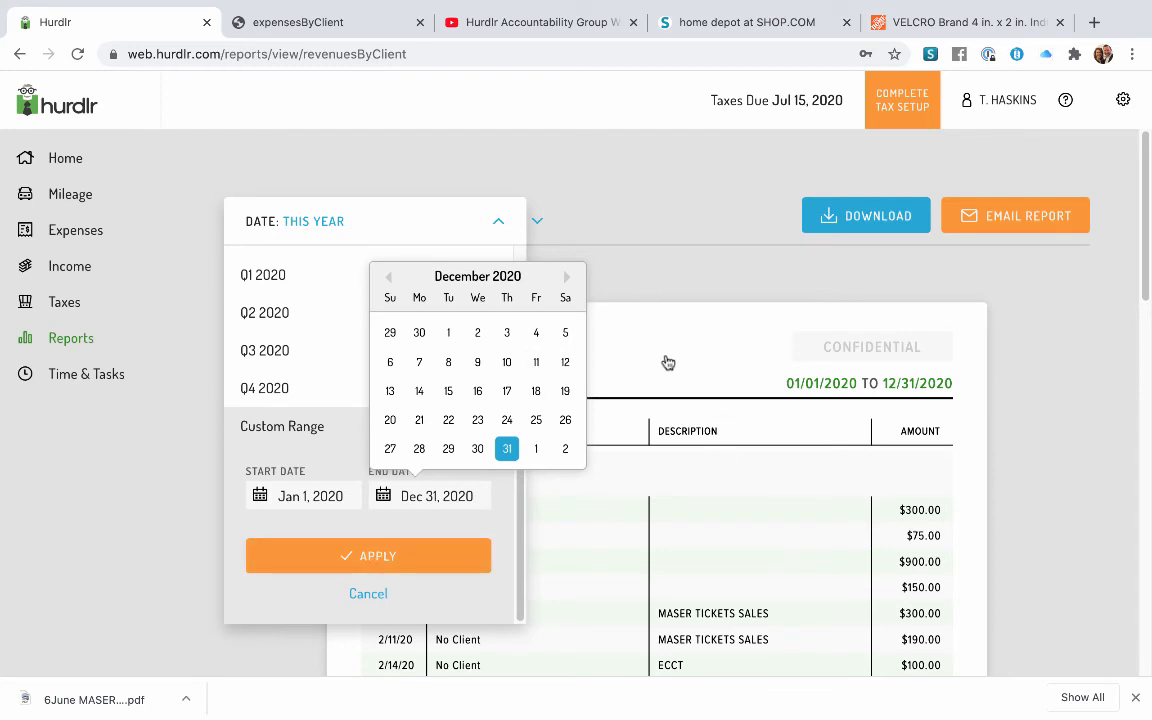
pyautogui.click(644, 287)
pyautogui.click(644, 287)
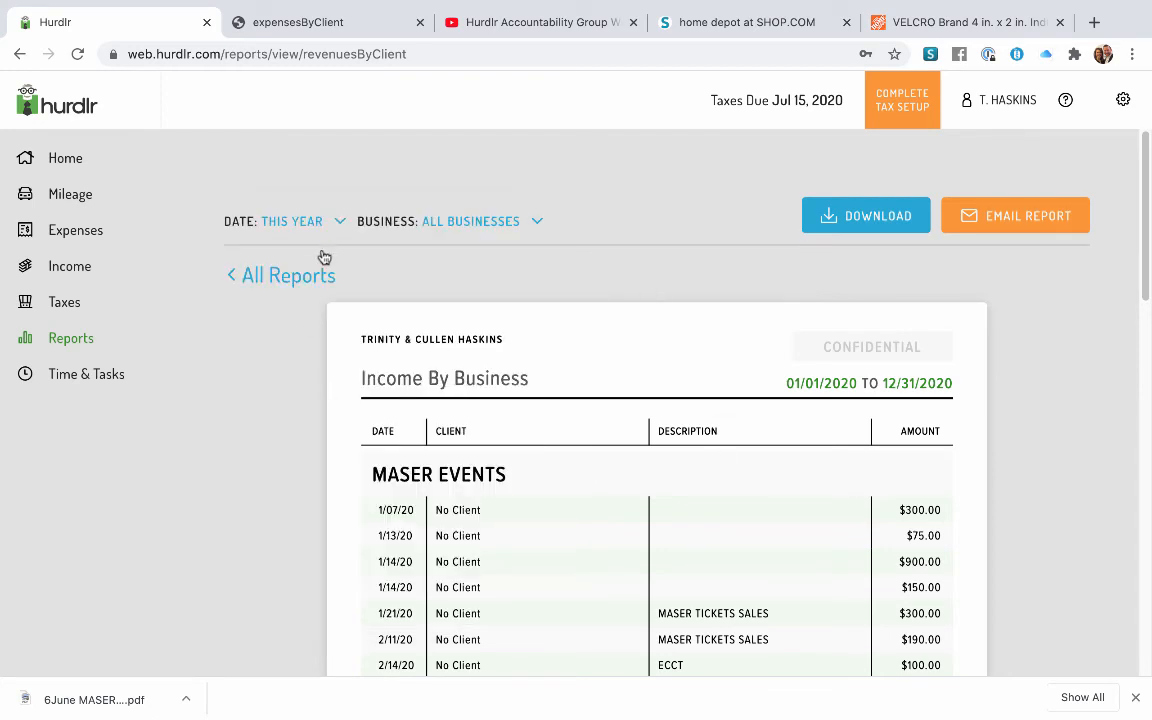
# Step: Limit the income report to Last Month and the MASER EVENTS business, and return to the list of all reports
pyautogui.click(296, 228)
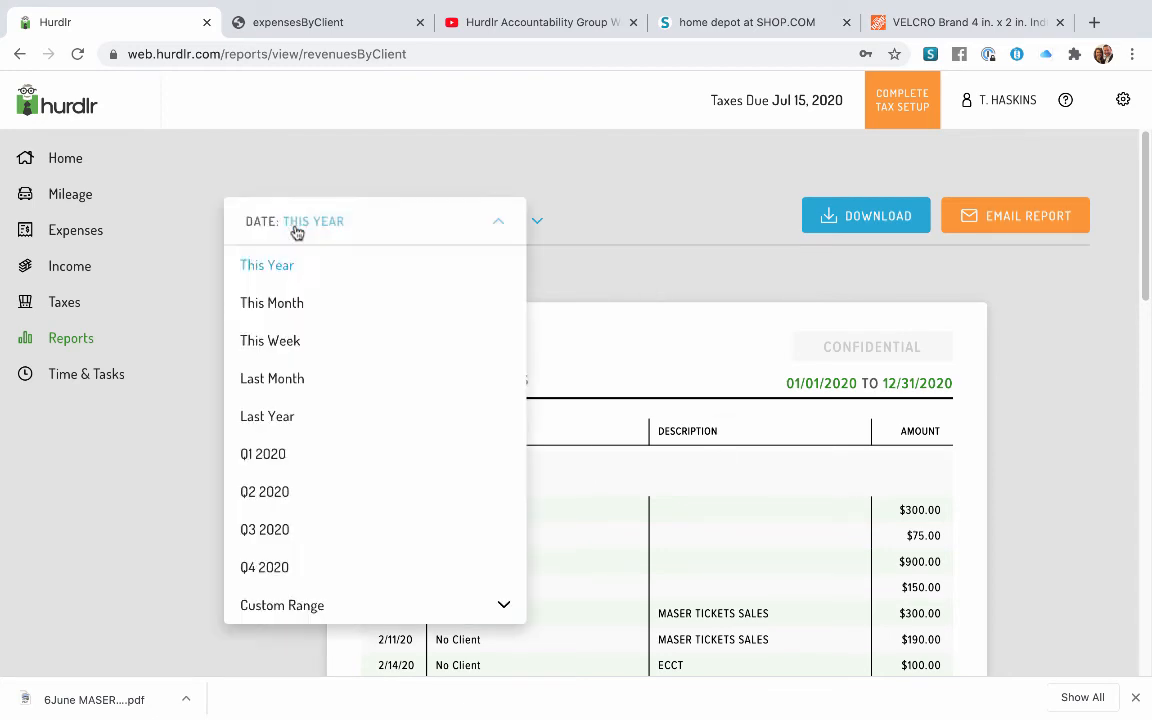
pyautogui.click(280, 380)
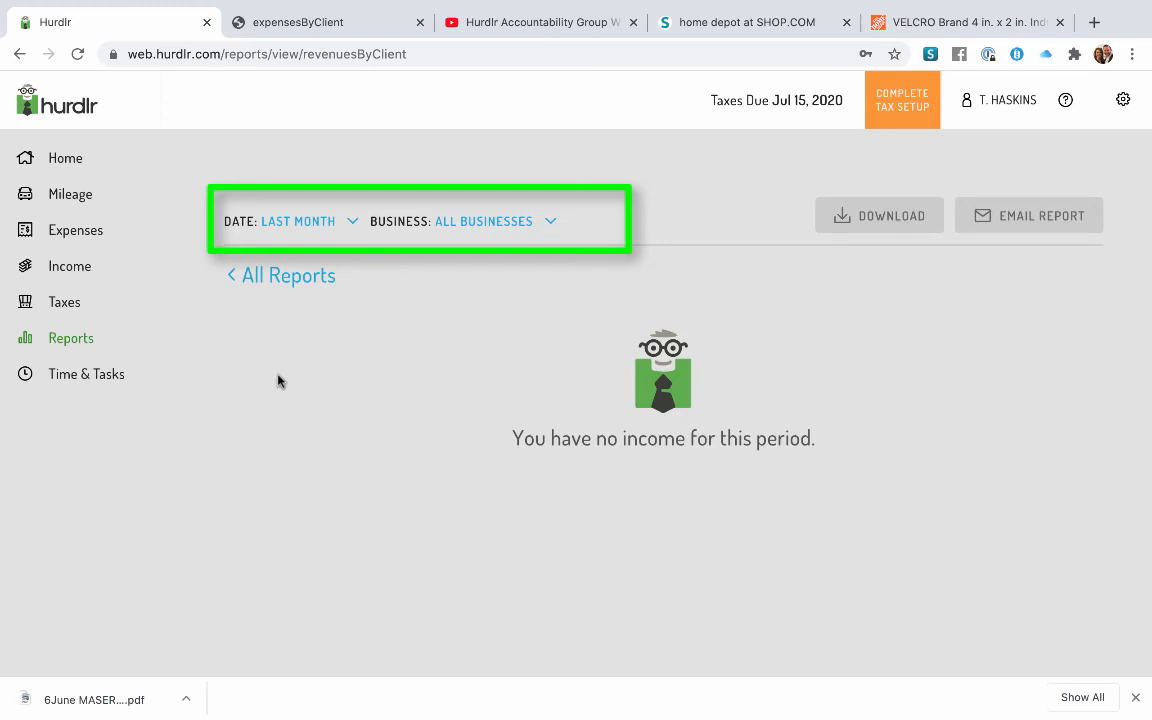
pyautogui.click(489, 224)
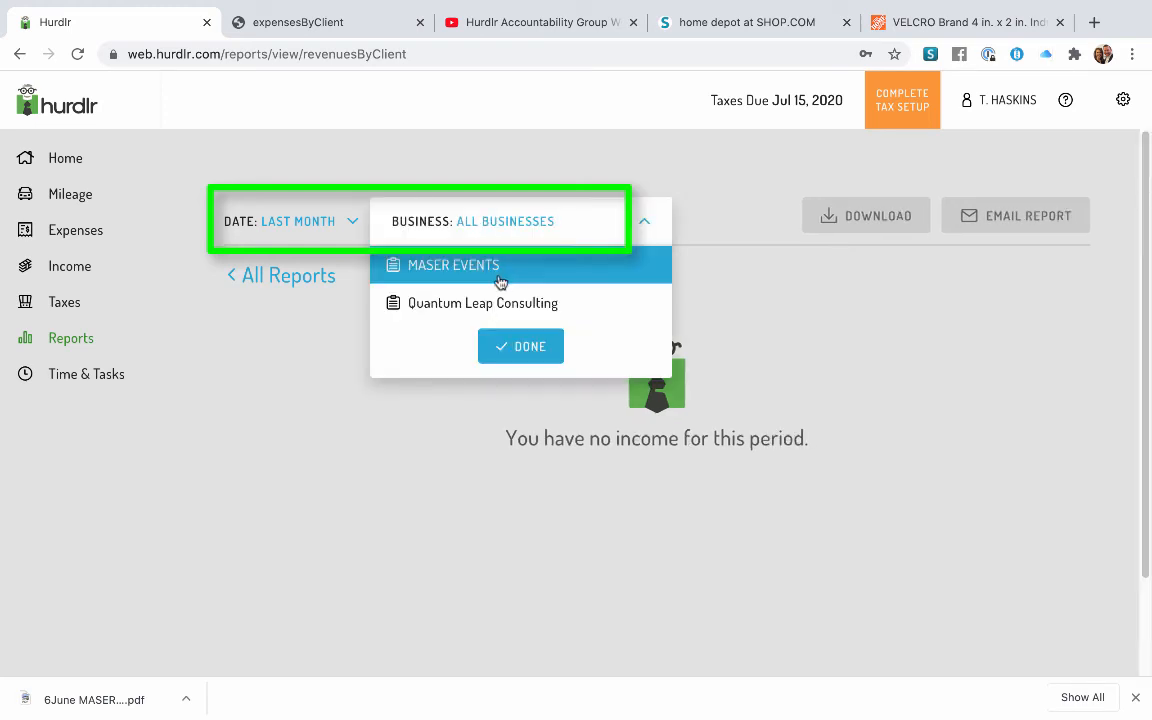
pyautogui.click(498, 268)
pyautogui.click(519, 346)
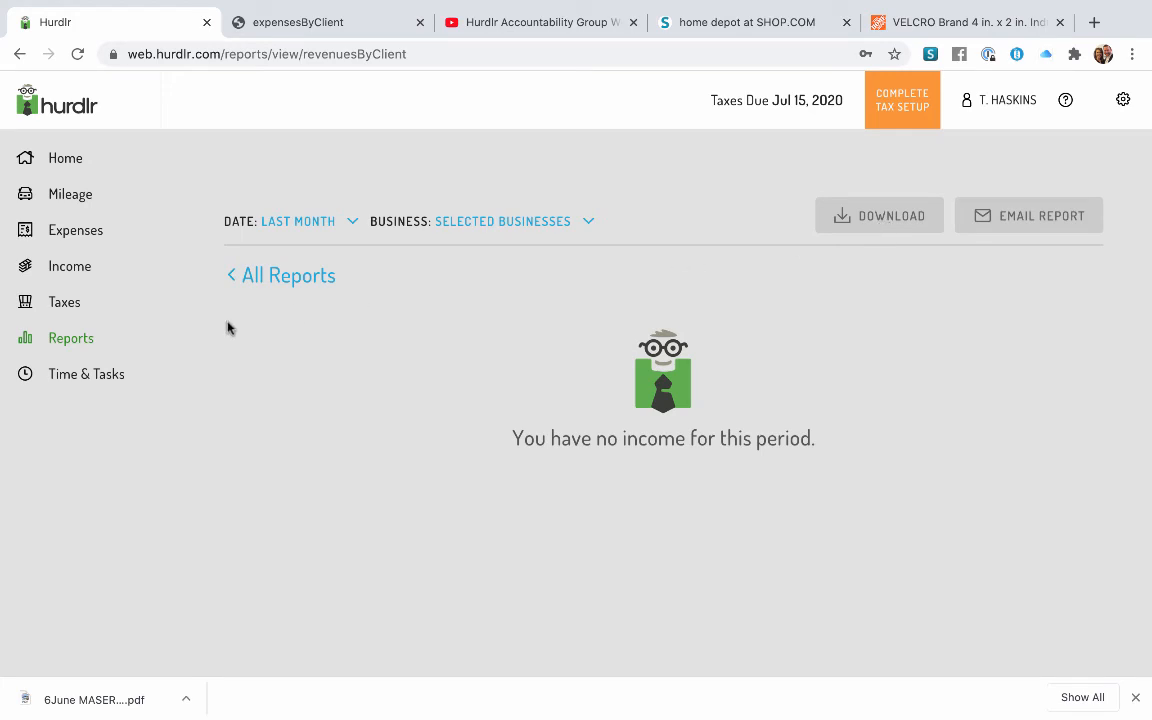
pyautogui.click(64, 340)
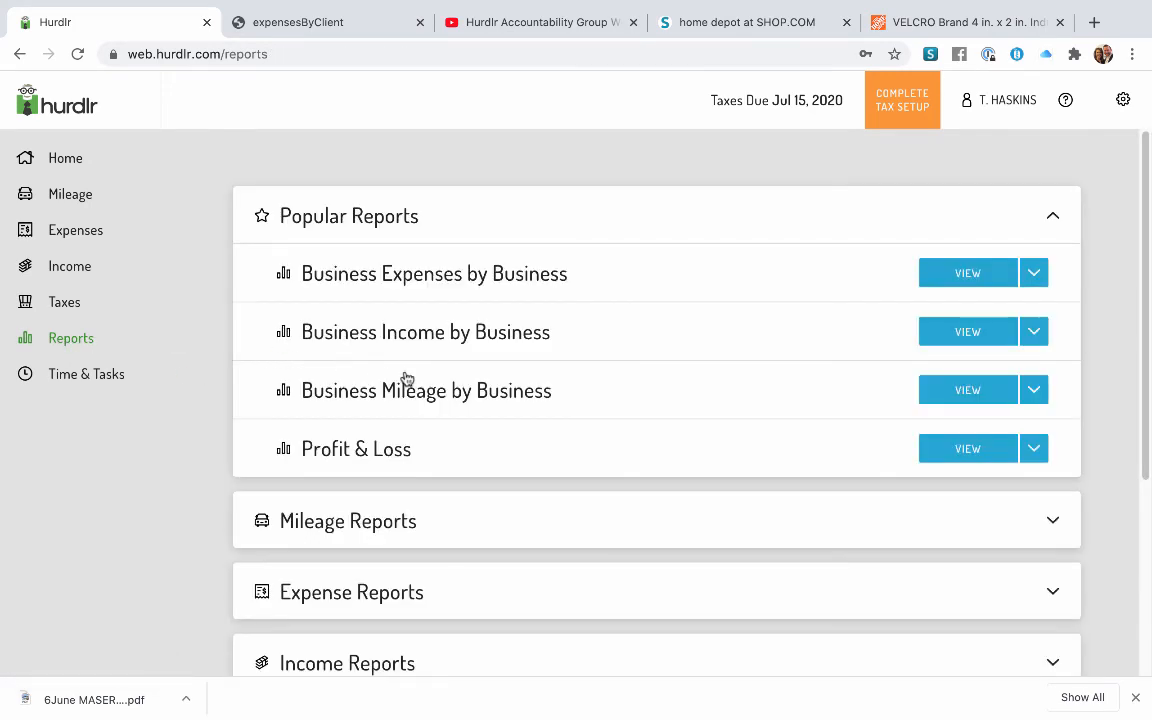